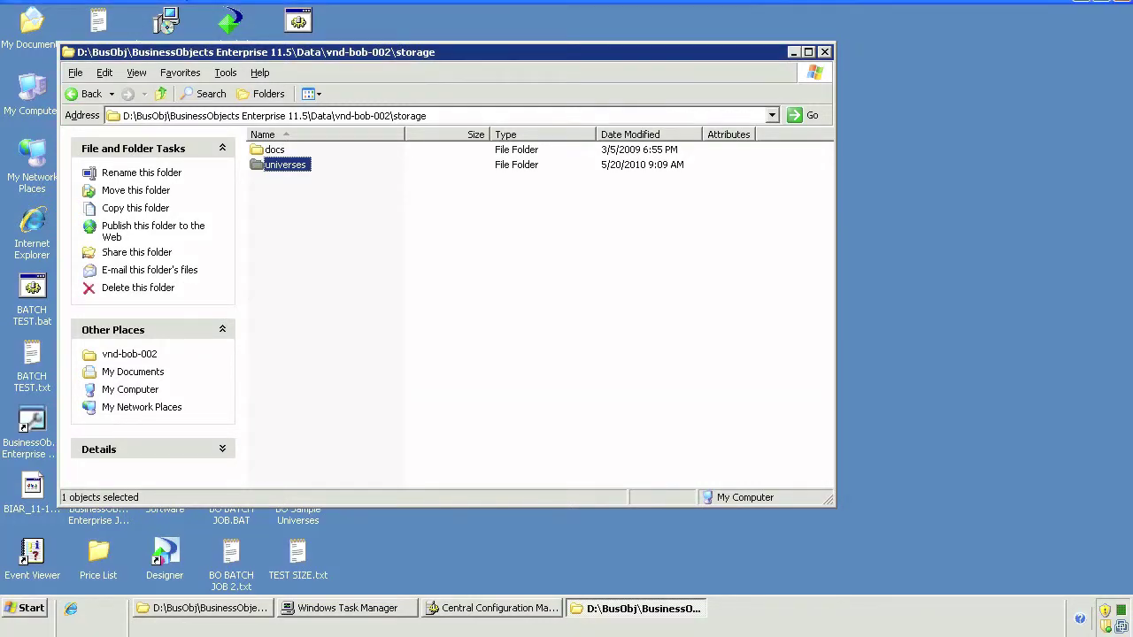
Step: Open the universes storage folder and examine the cached universe folders it contains
key("Return")
left_click_drag(471, 328, 301, 144)
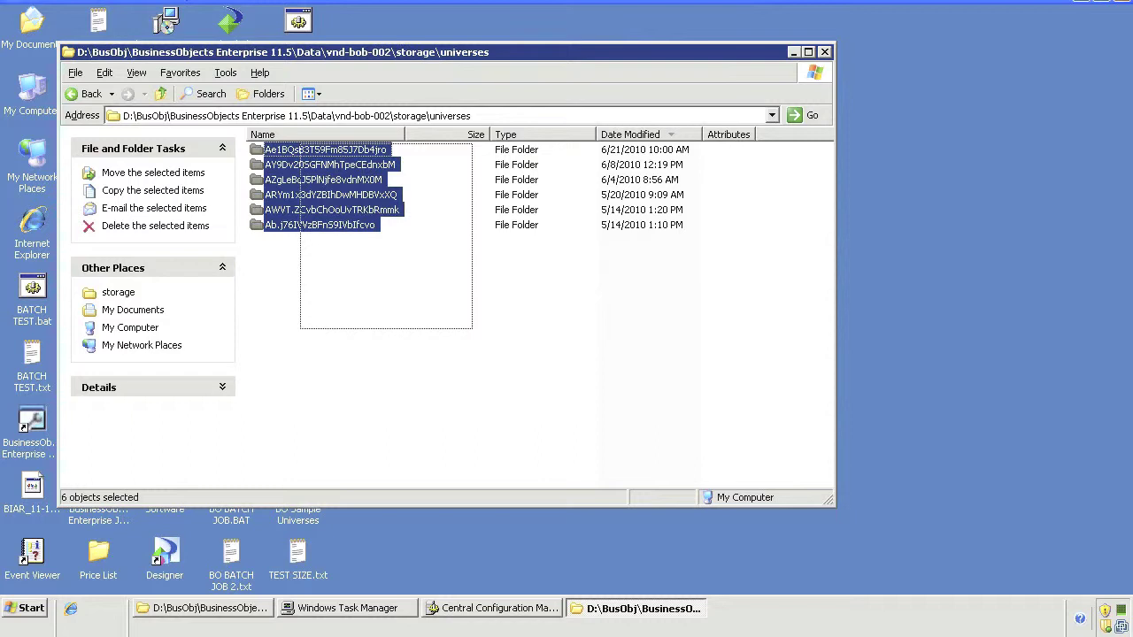
left_click_drag(300, 144, 471, 327)
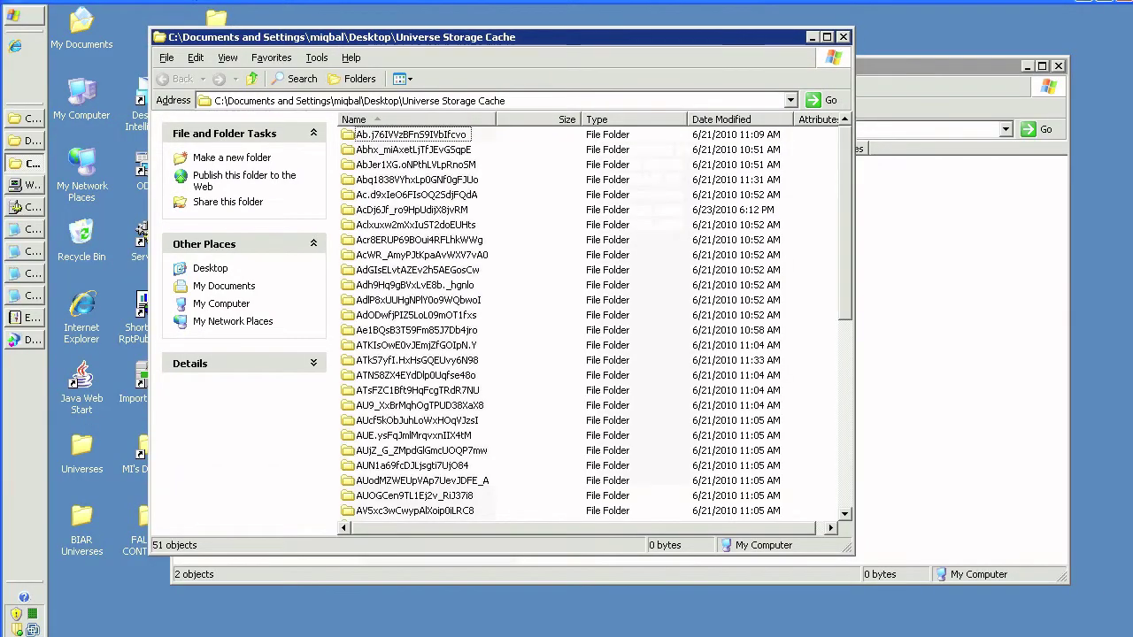
Step: Check the combined size of all folders in the Universe Storage Cache folder in their properties
left_click_drag(538, 152, 486, 312)
key("ctrl+a")
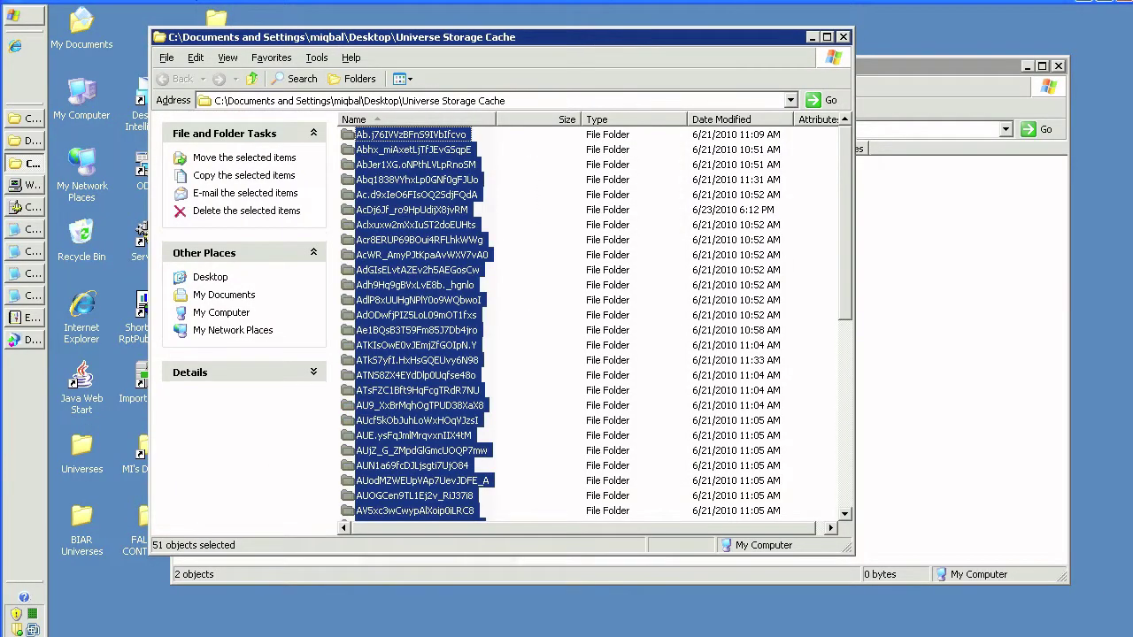
right_click(443, 224)
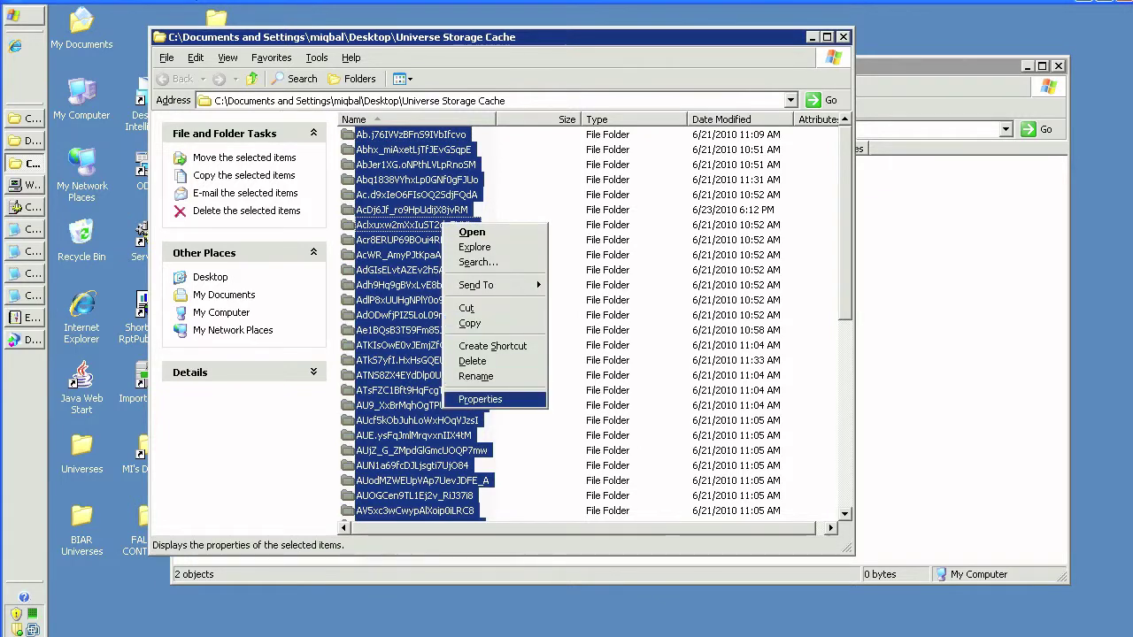
left_click(479, 399)
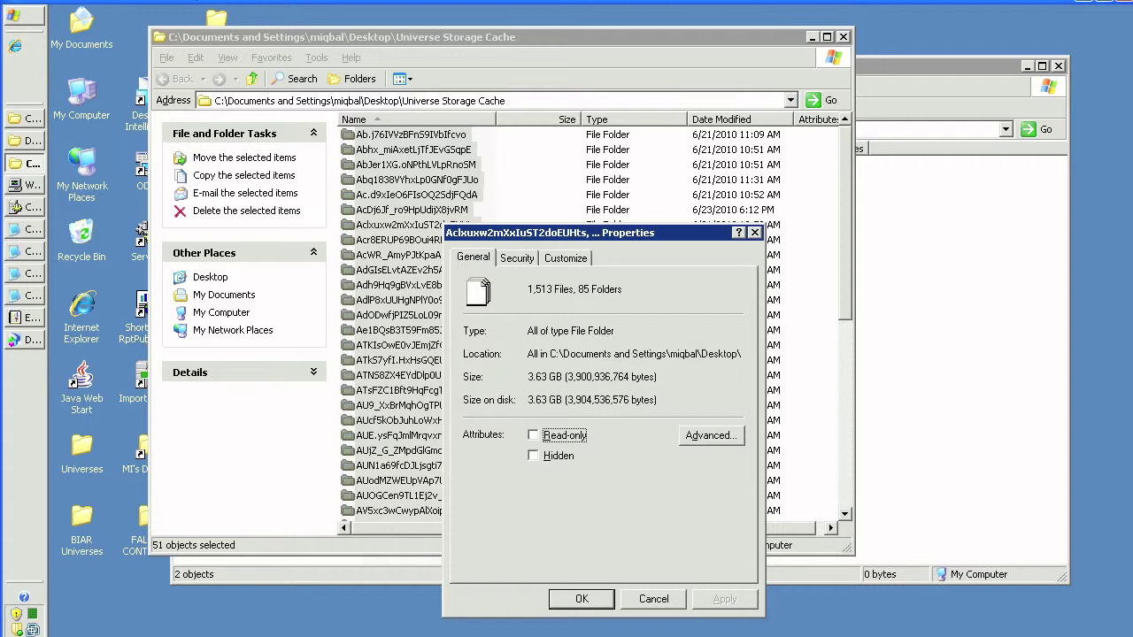
left_click_drag(527, 376, 566, 376)
left_click(565, 376)
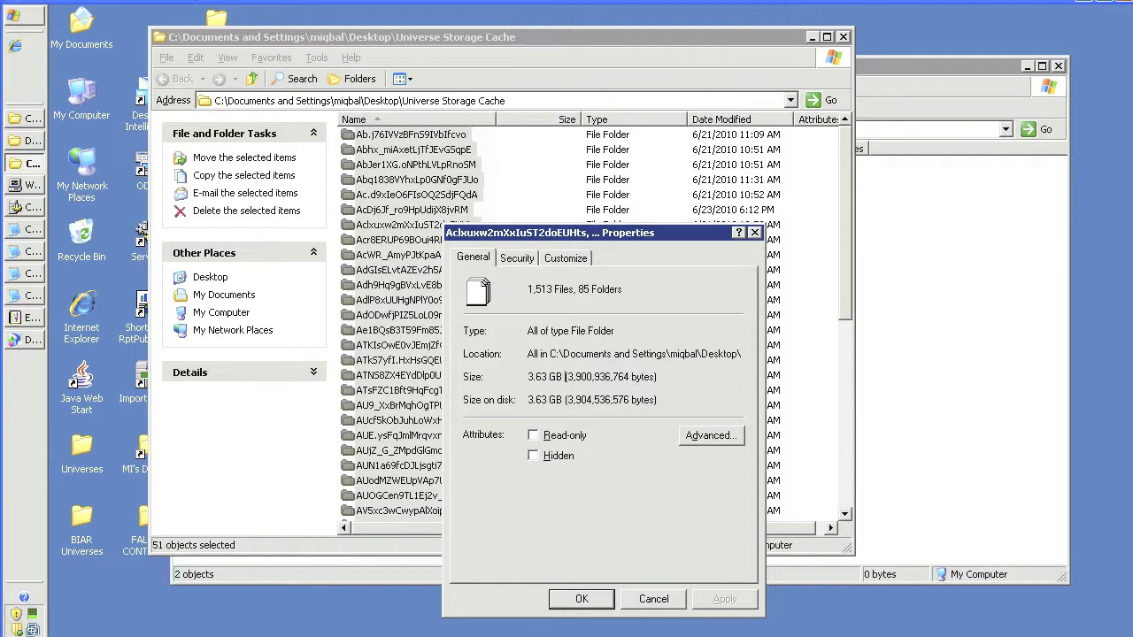
left_click(653, 599)
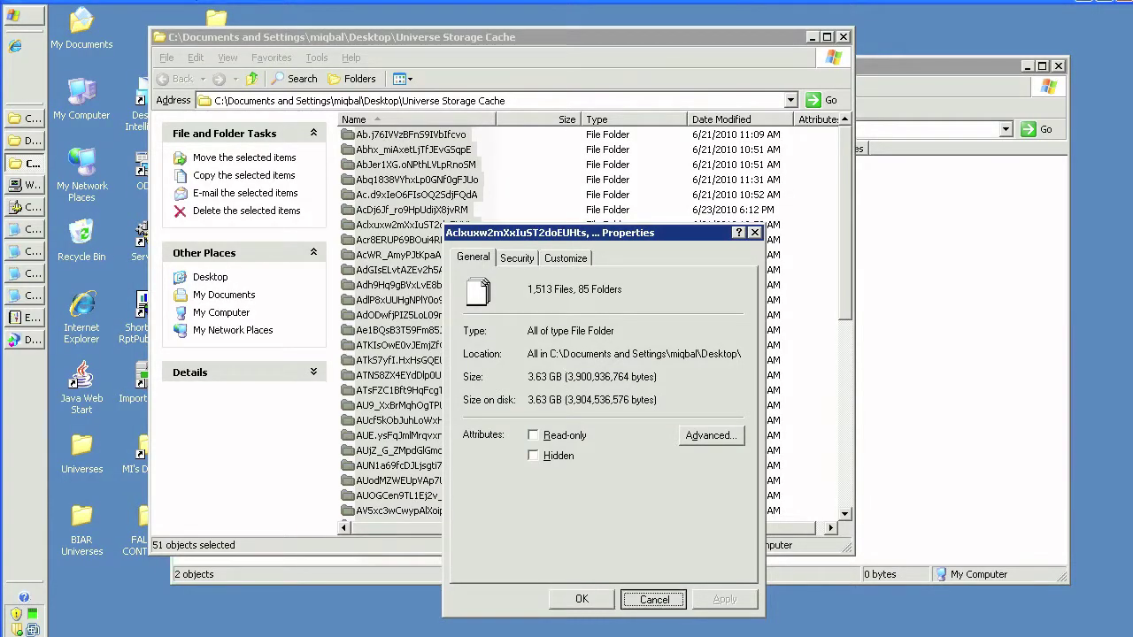
Step: Check the combined size of all folders in the server's storage\universes folder in their properties
left_click_drag(575, 363, 251, 142)
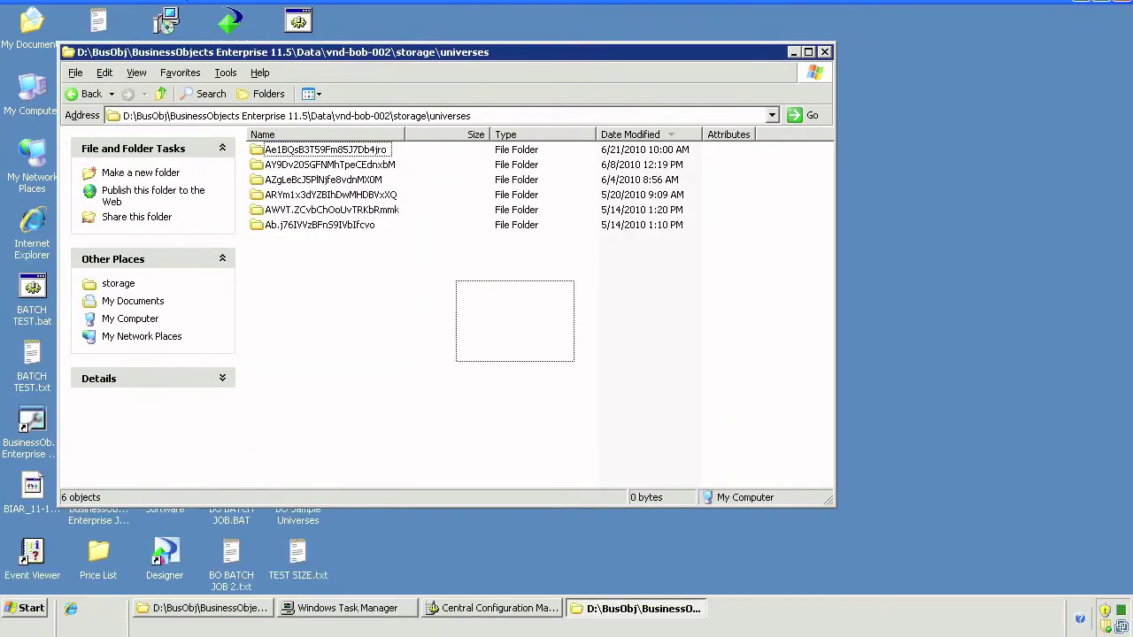
right_click(343, 183)
left_click(379, 359)
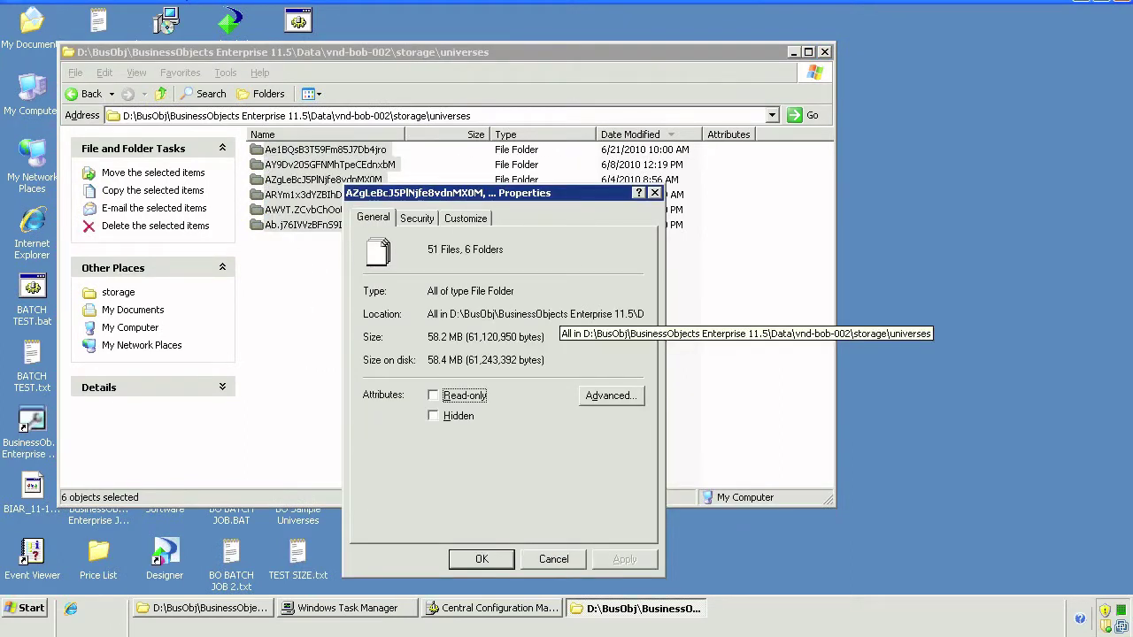
key("Escape")
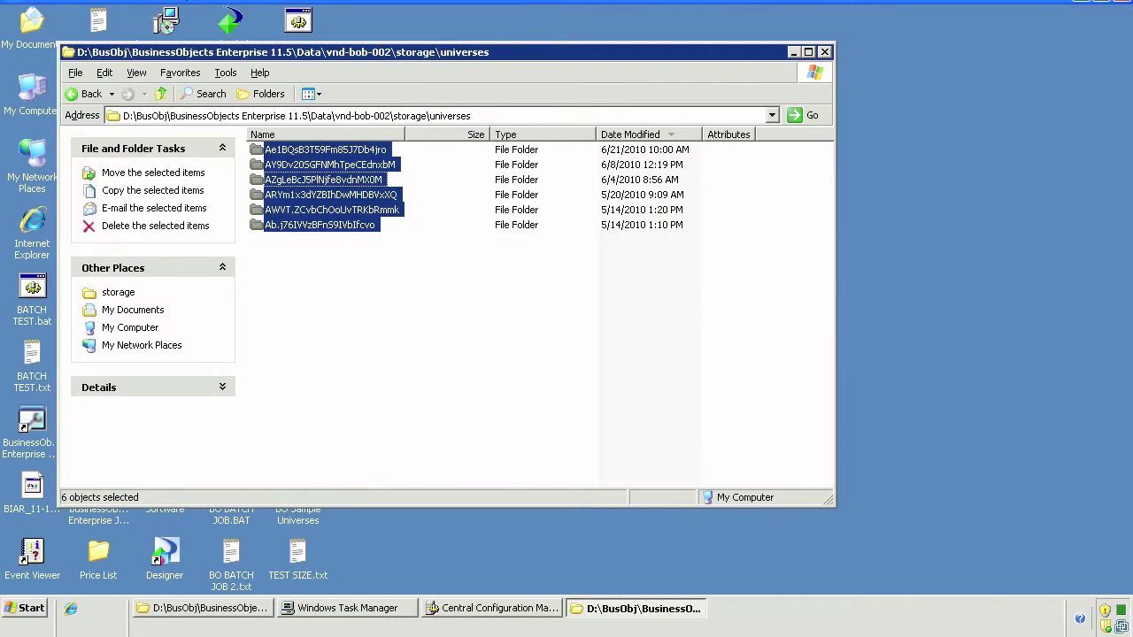
Step: Delete all six cached universe folders from storage\universes, sending them to the Recycle Bin
right_click(367, 150)
left_click(396, 288)
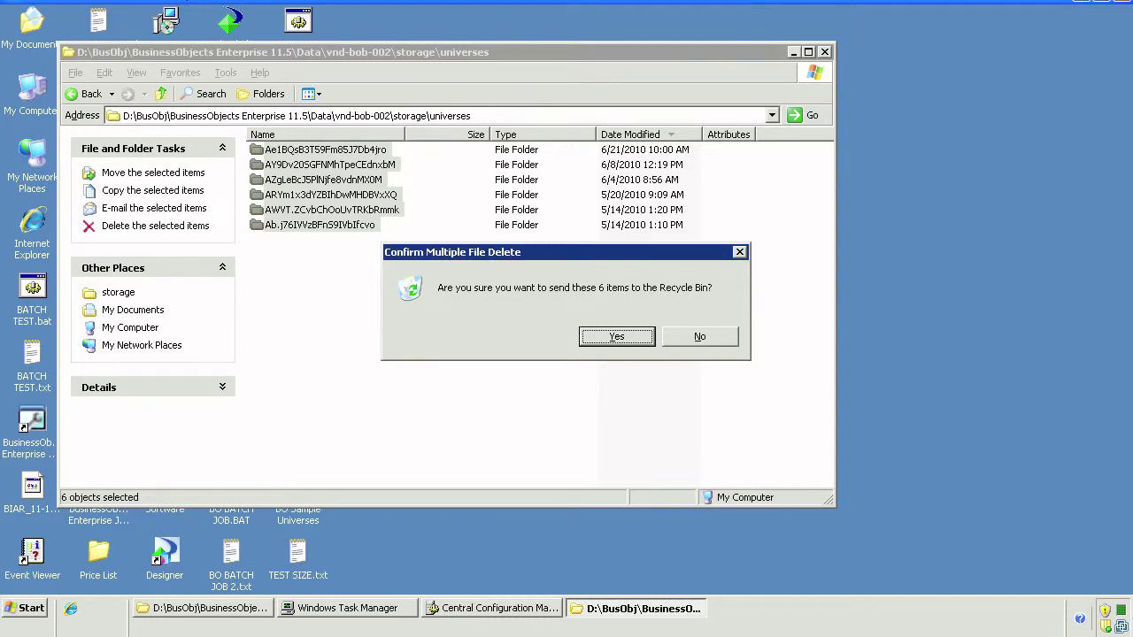
key("Return")
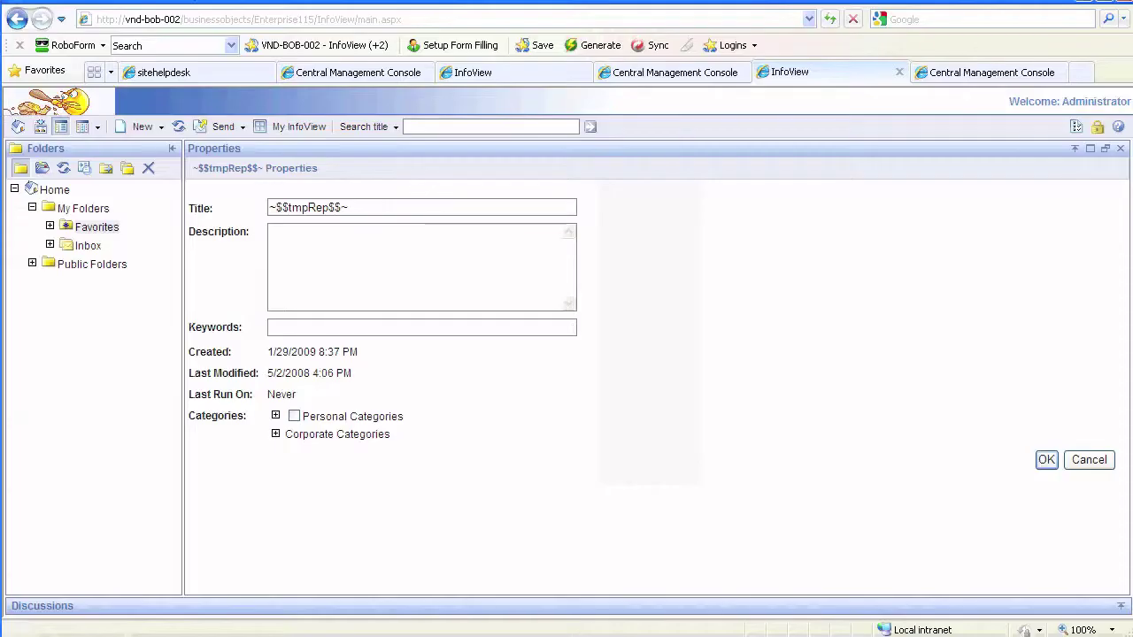
Step: Create a new Web Intelligence document on the eFashion universe and add Lines from the Product class as a query filter
left_click(142, 127)
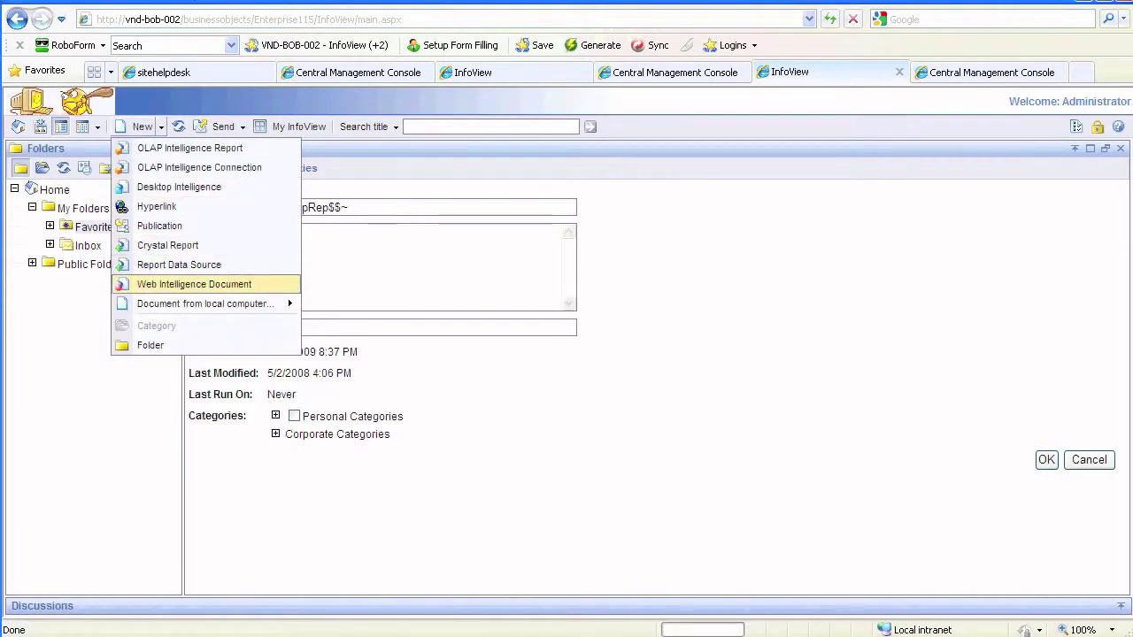
left_click(194, 284)
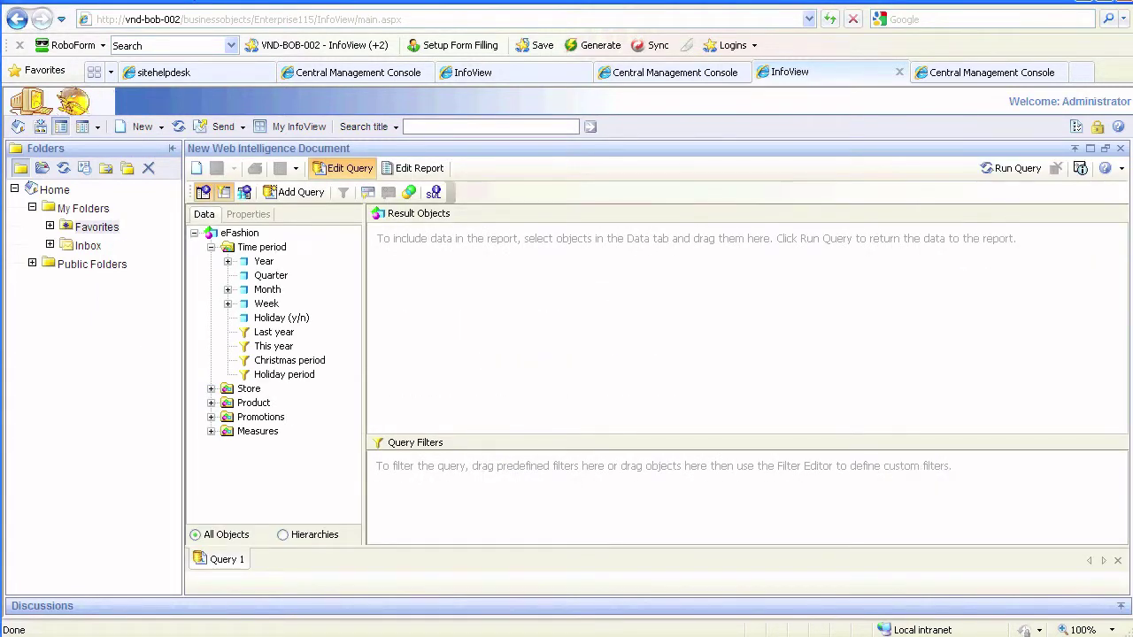
left_click(210, 403)
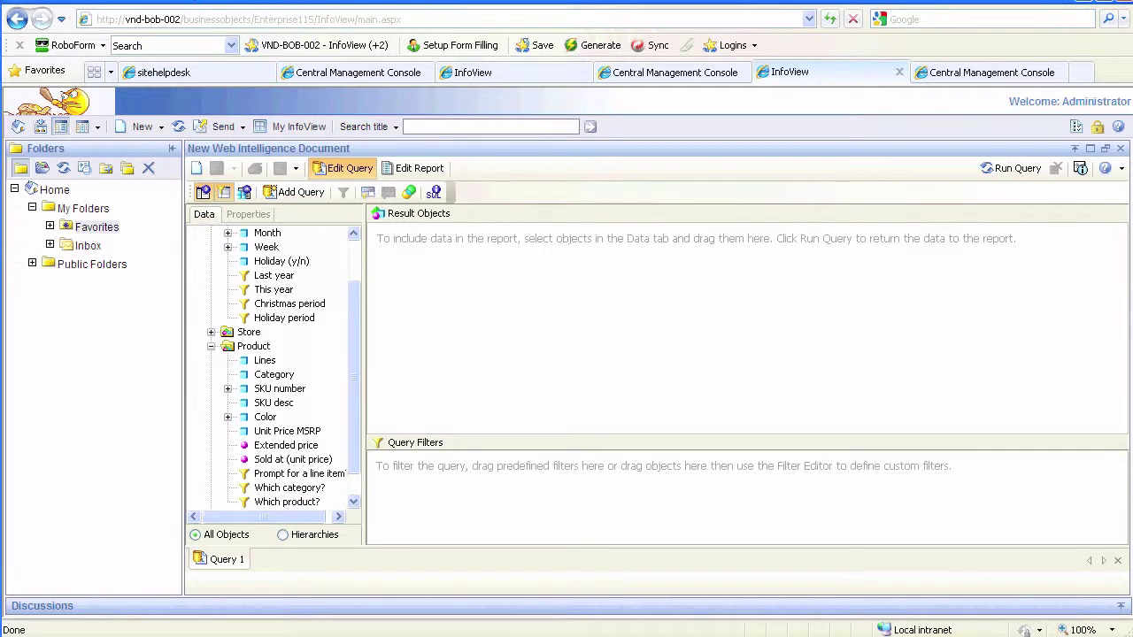
left_click_drag(264, 360, 473, 469)
Step: Try the Lines query filter as a prompt with a list of values and return it to a constant
left_click(554, 468)
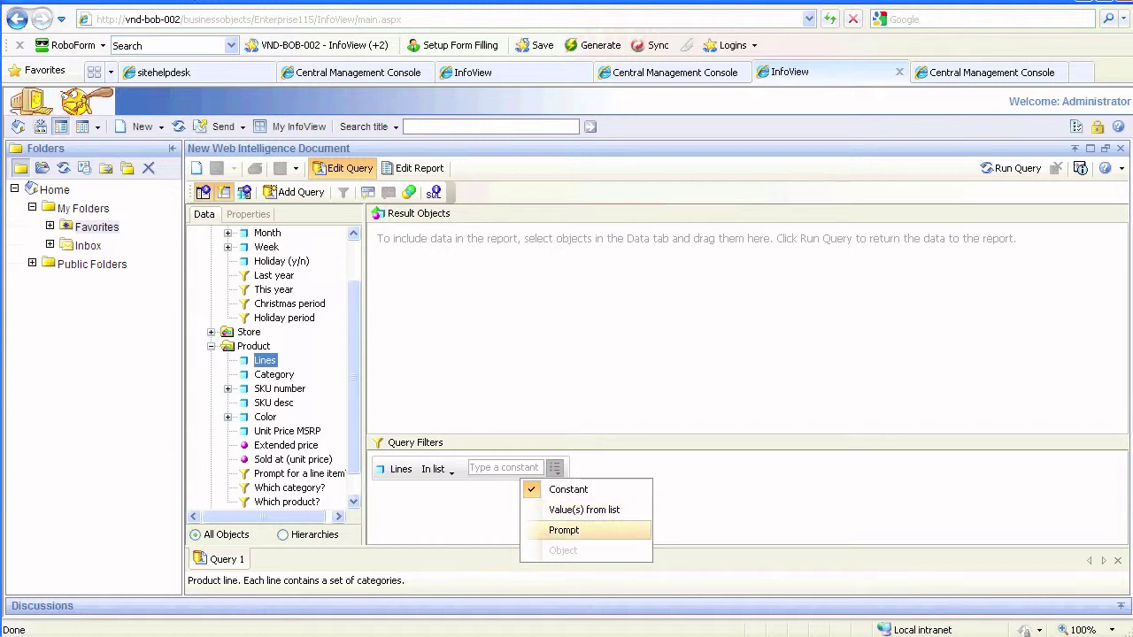
left_click(564, 530)
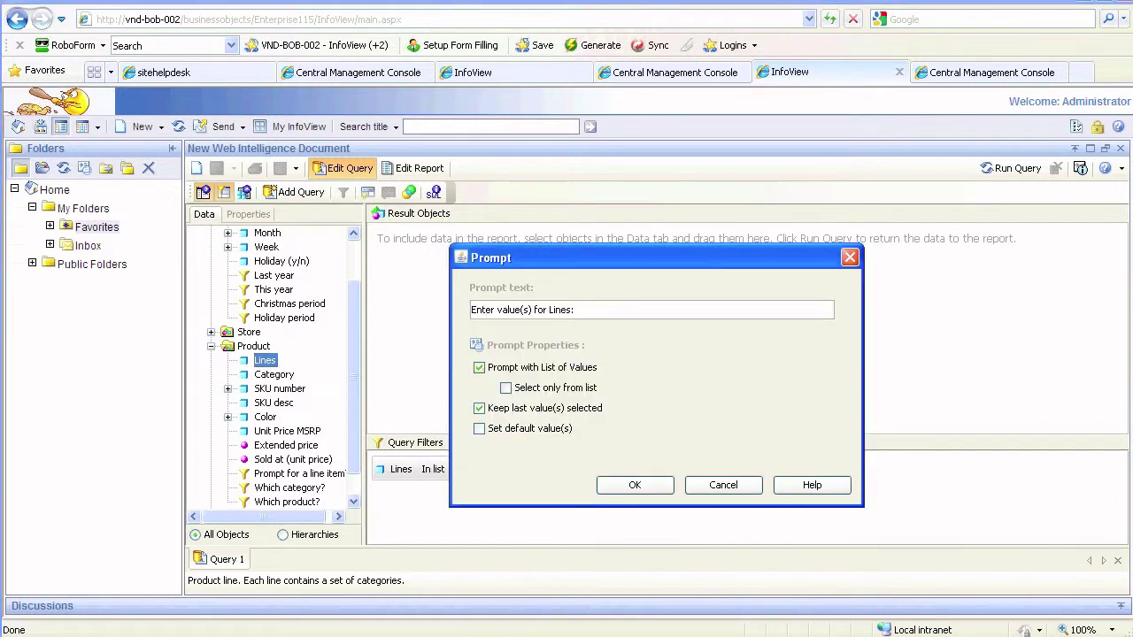
left_click(479, 367)
left_click(479, 367)
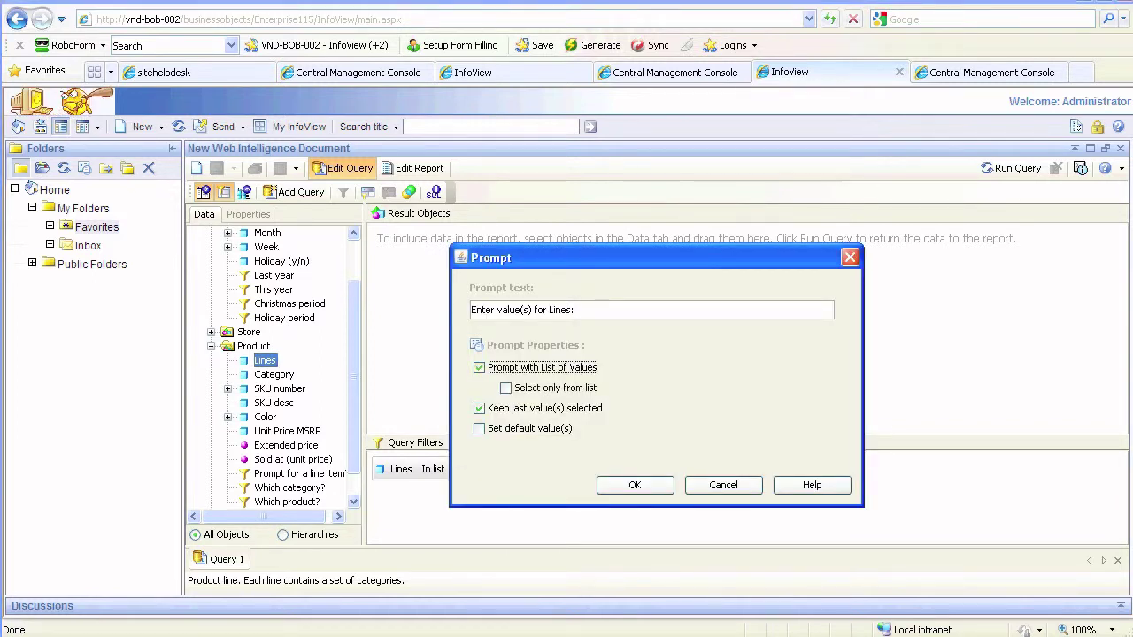
left_click(723, 484)
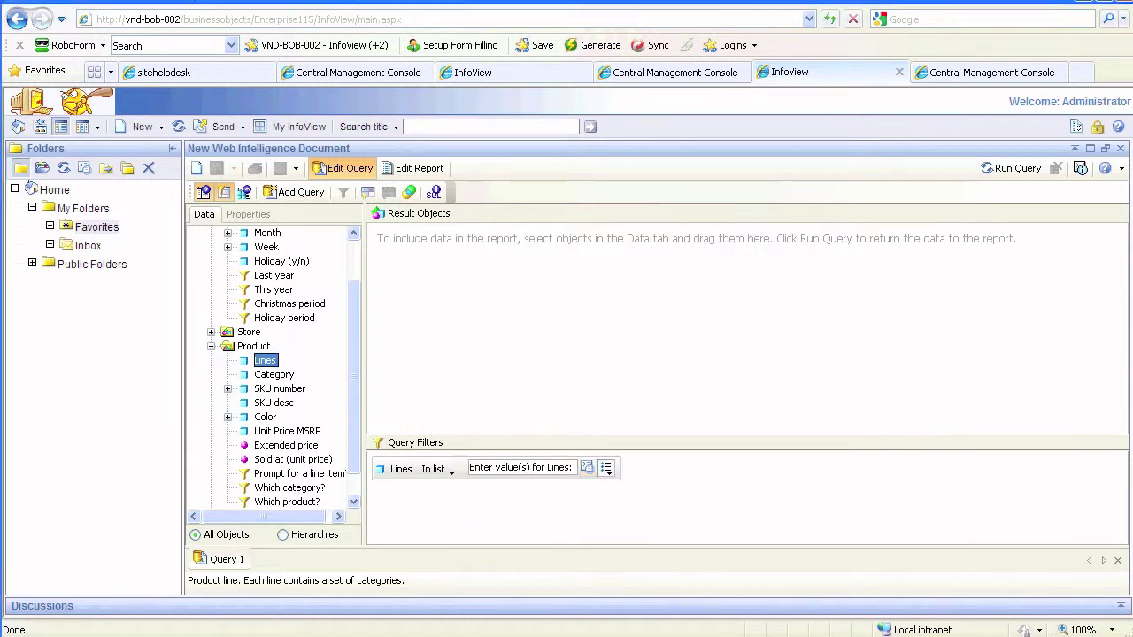
left_click(606, 468)
left_click(611, 486)
Step: Load the Lines filter's list of values without choosing any, and note the new universe cache folder's size, 8.17 KB, in Notepad
left_click(554, 467)
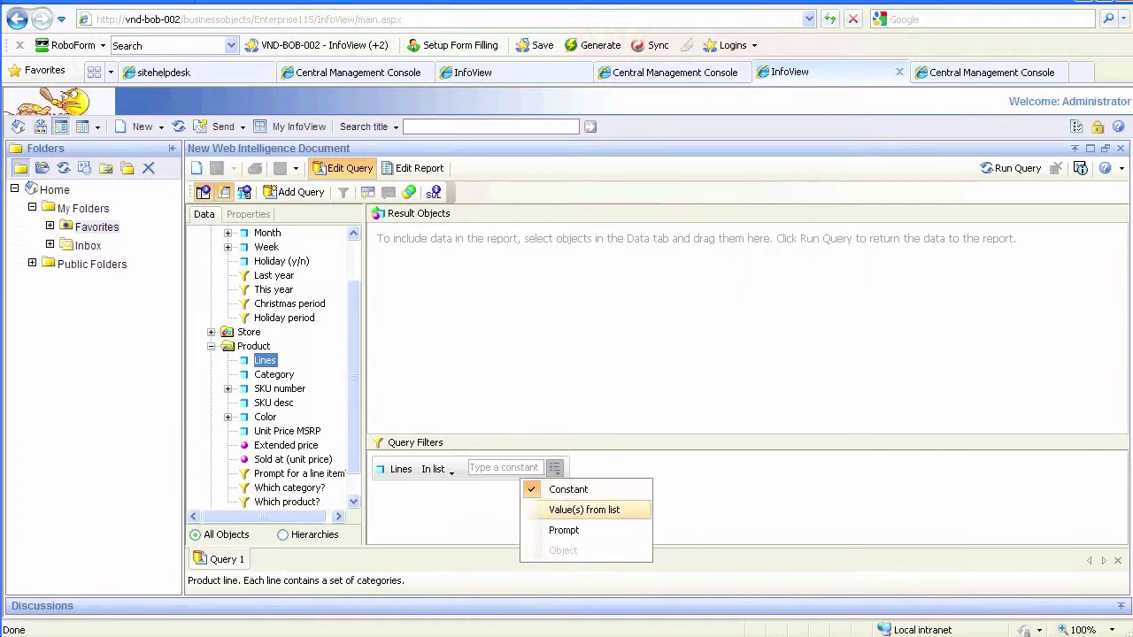
left_click(584, 510)
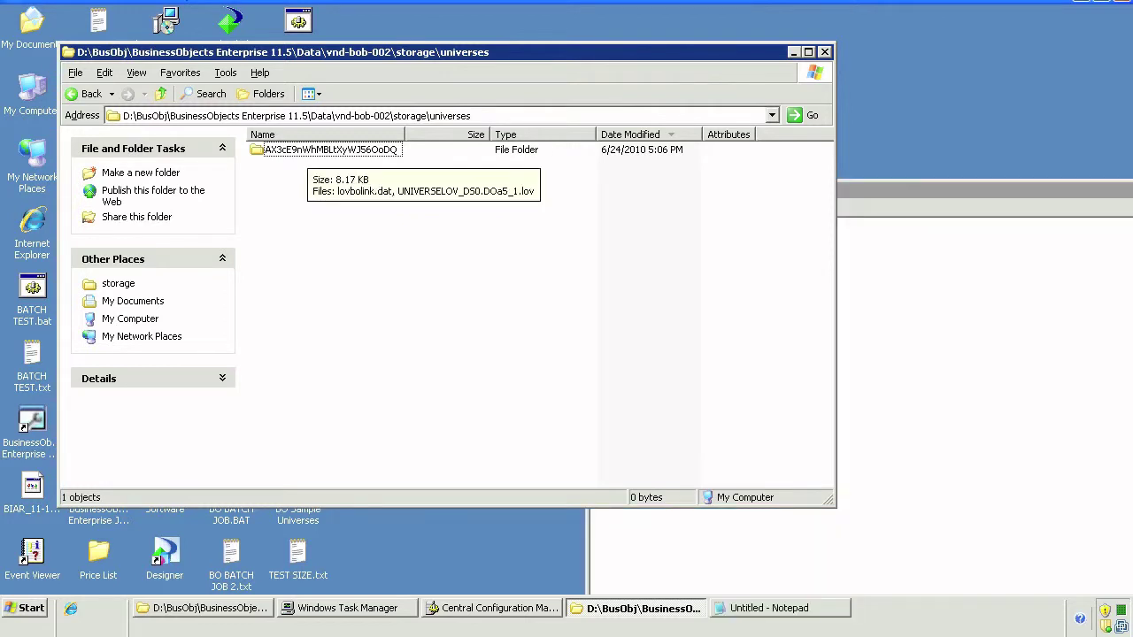
key("alt+Tab")
type("8.7 KB")
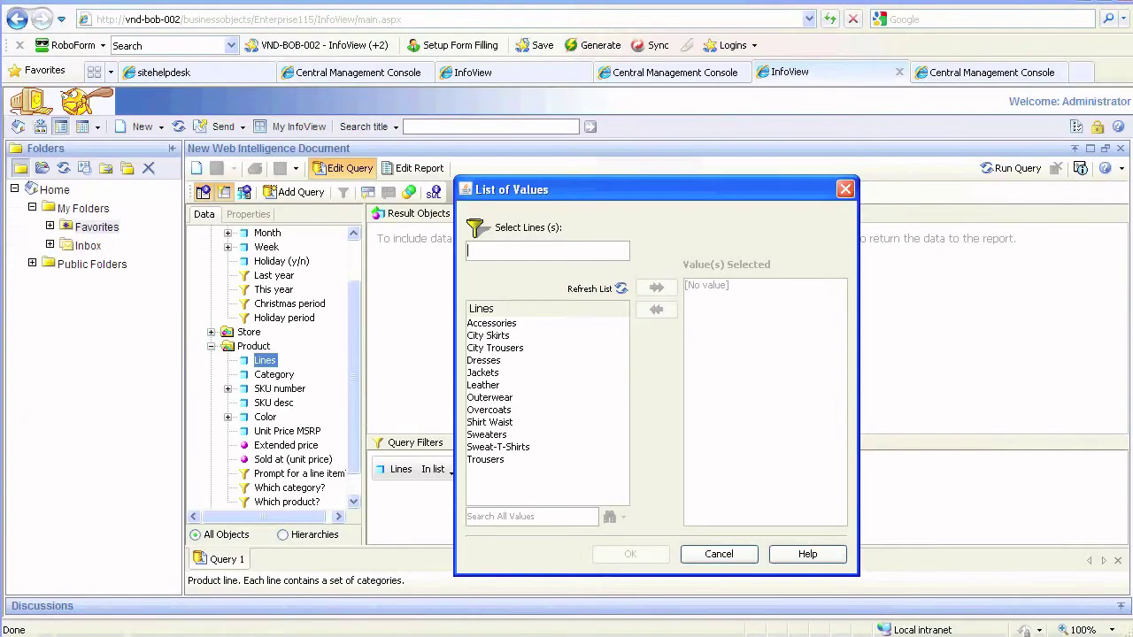
left_click(718, 554)
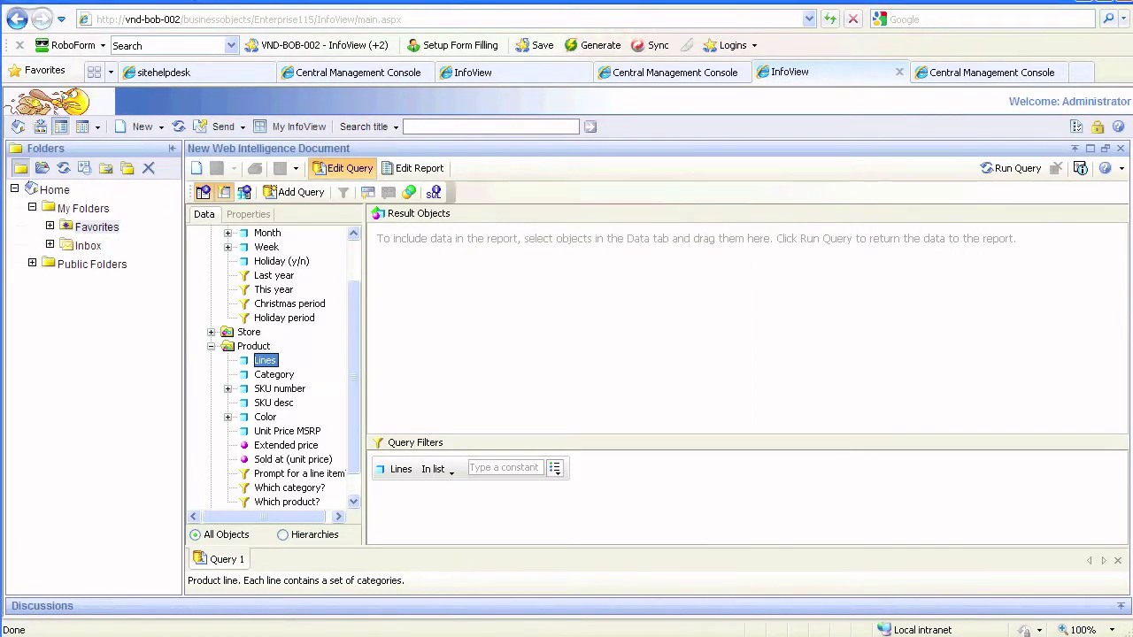
Step: Replace the Lines query filter with Category and load its list of values without choosing any
key("Delete")
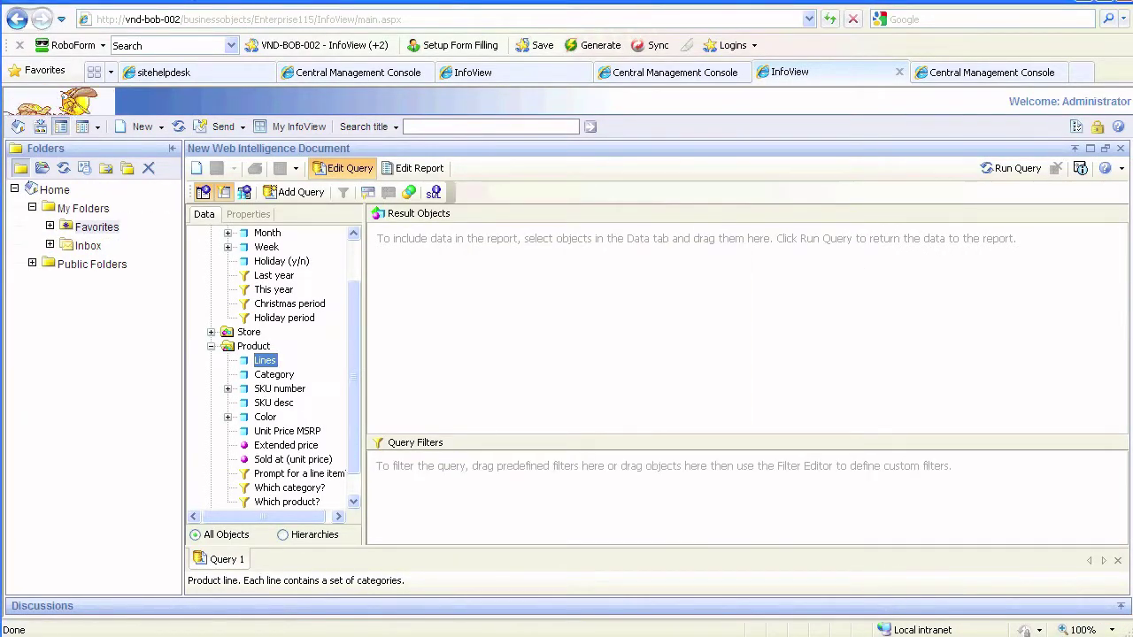
left_click_drag(274, 375, 478, 492)
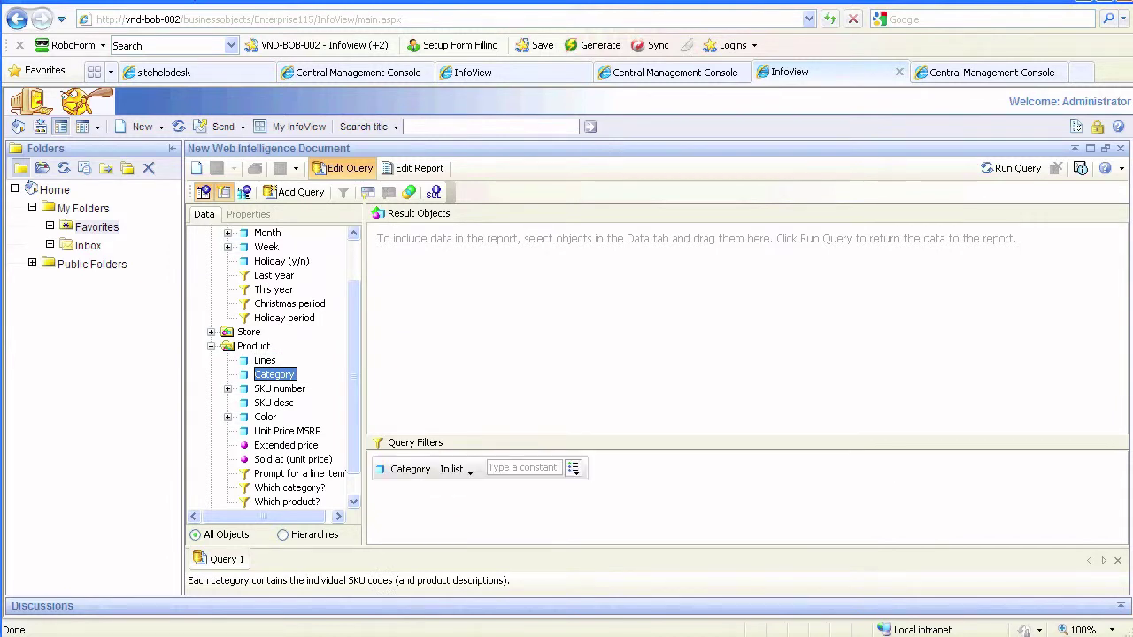
left_click(573, 467)
left_click(602, 509)
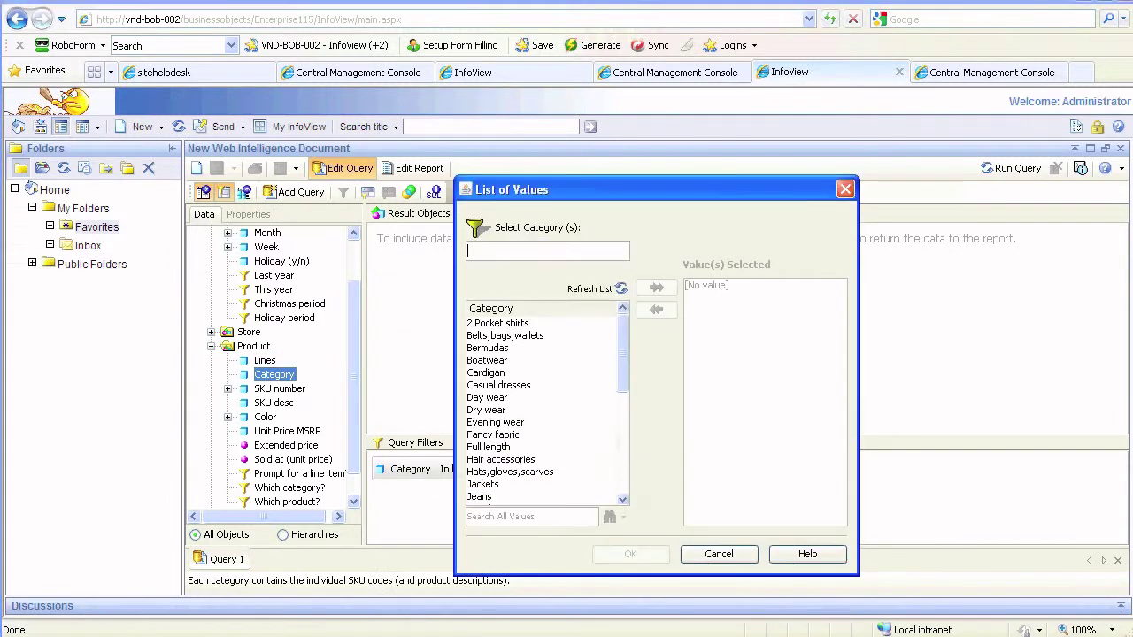
scroll(544, 407, "down", 6)
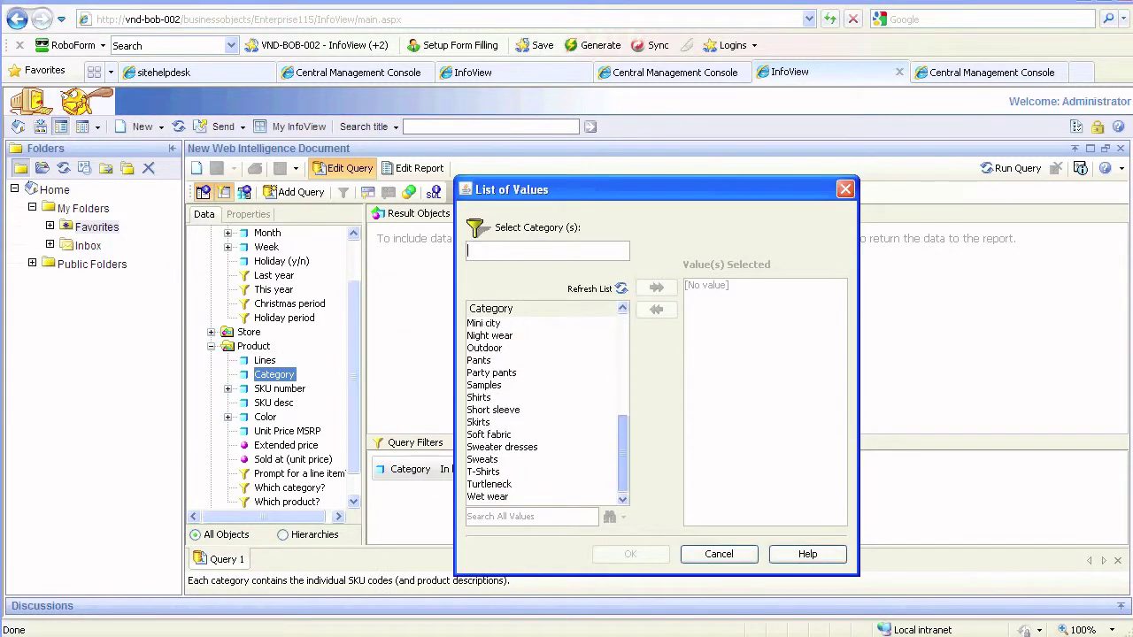
scroll(544, 407, "up", 4)
scroll(544, 407, "up", 2)
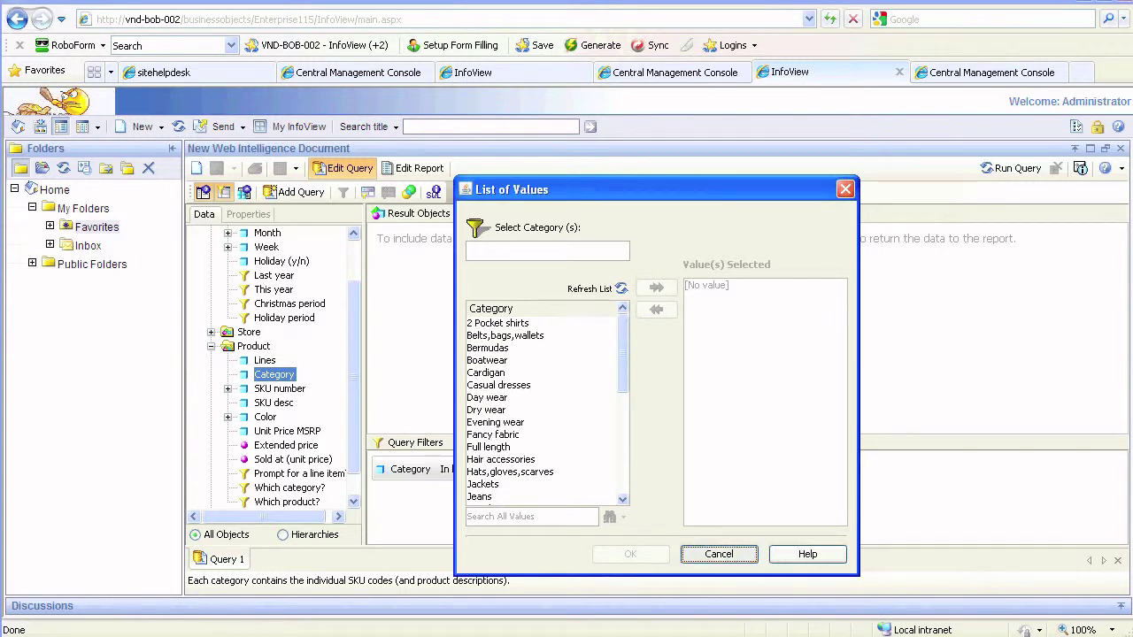
left_click(719, 554)
Step: Add City from the Store class as a second query filter and load its list of values without choosing any
left_click(212, 346)
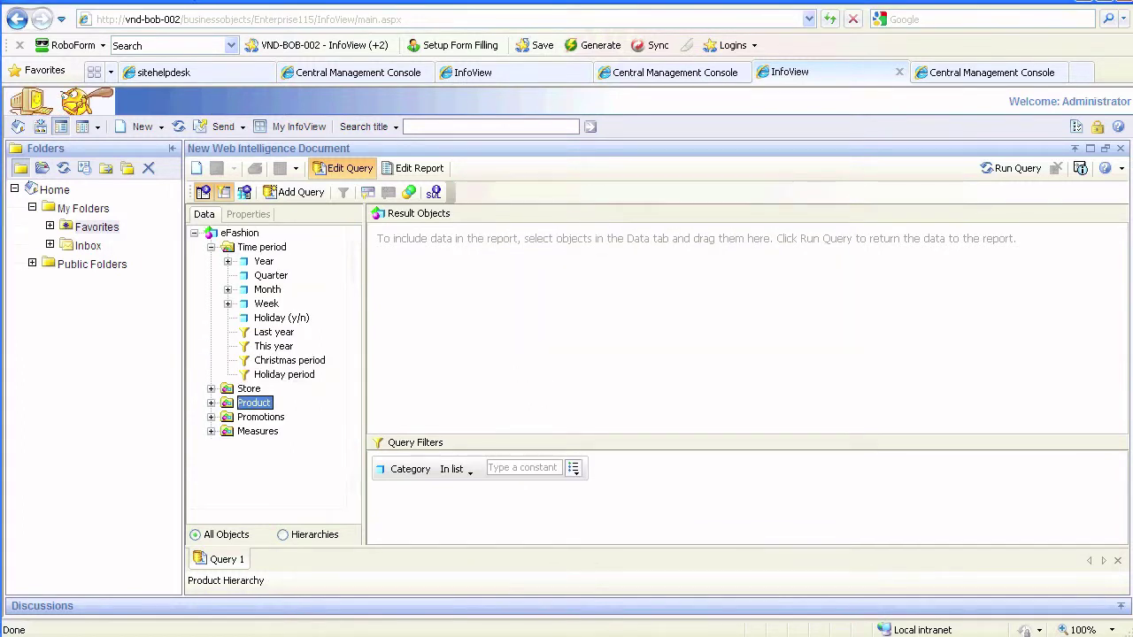
left_click(212, 388)
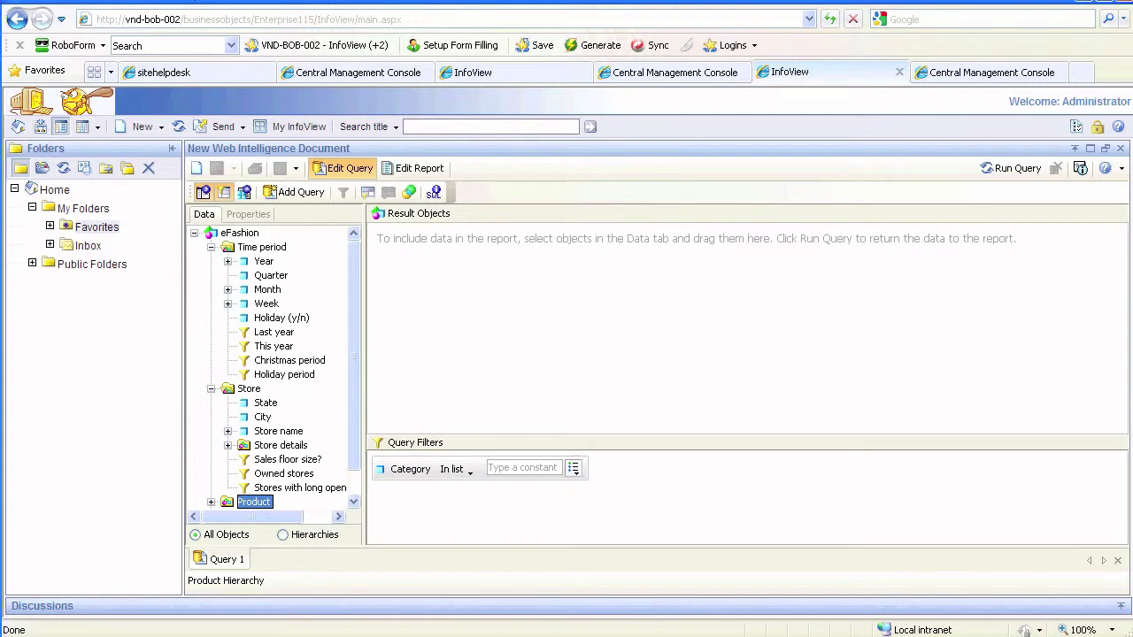
left_click_drag(262, 417, 447, 497)
left_click(580, 498)
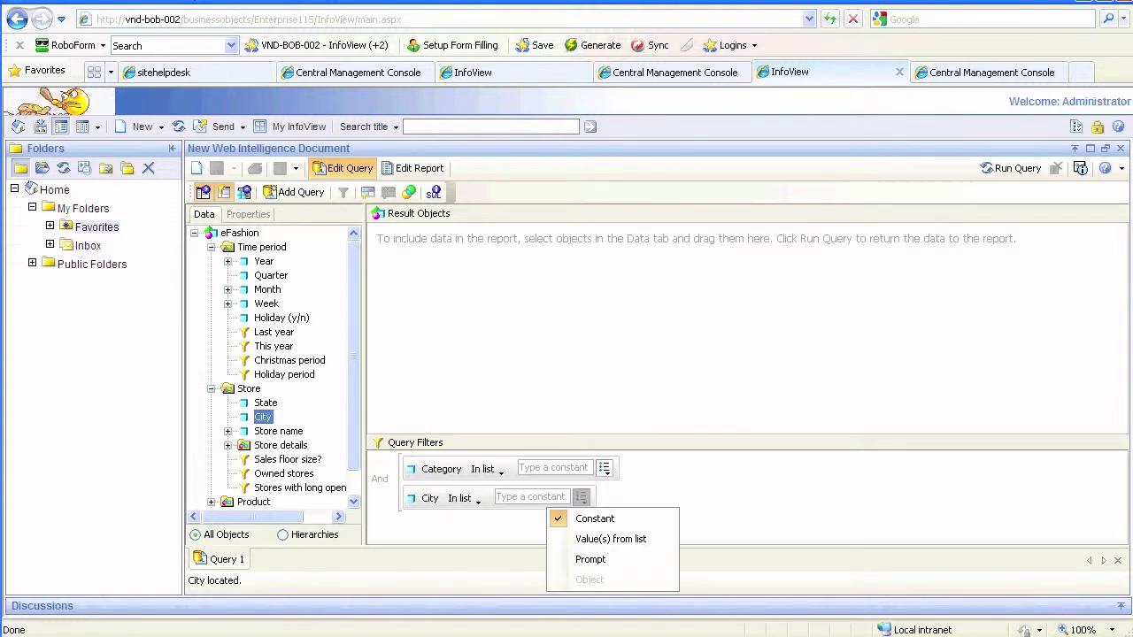
left_click(610, 539)
left_click(481, 335)
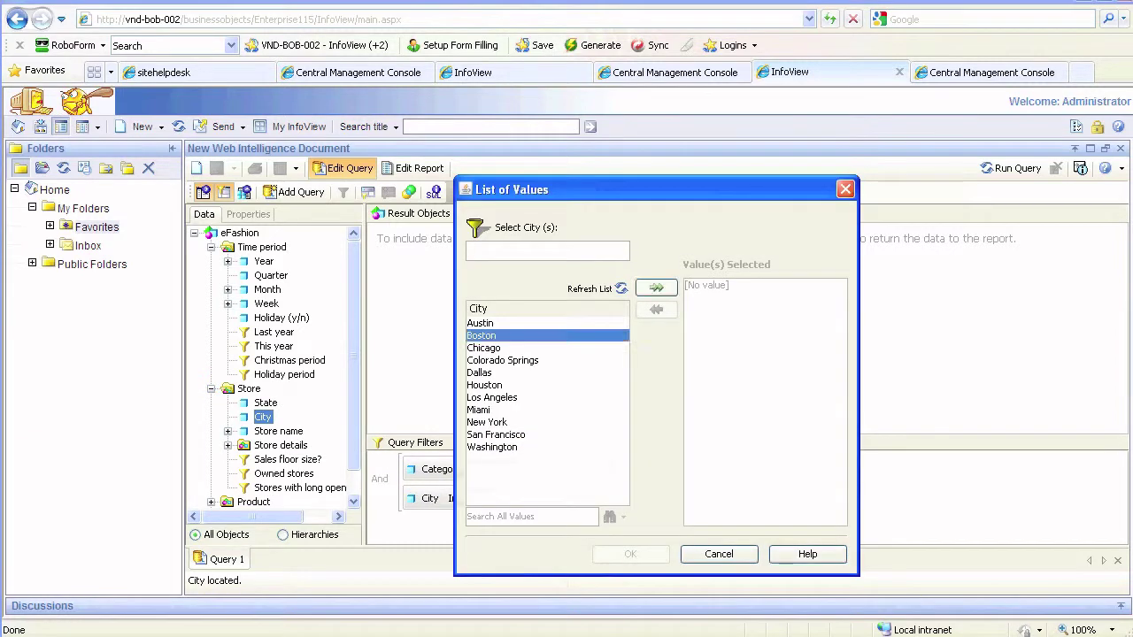
left_click(719, 554)
Step: Add SKU number from the Product class as a third query filter
left_click_drag(354, 407, 354, 433)
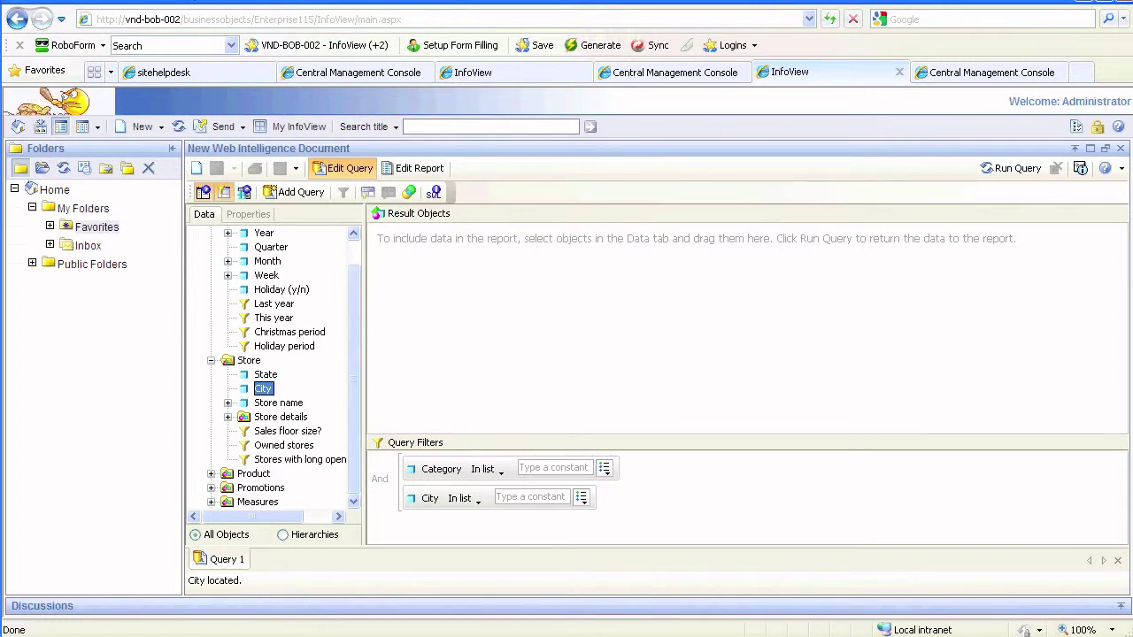
left_click(212, 488)
left_click(211, 445)
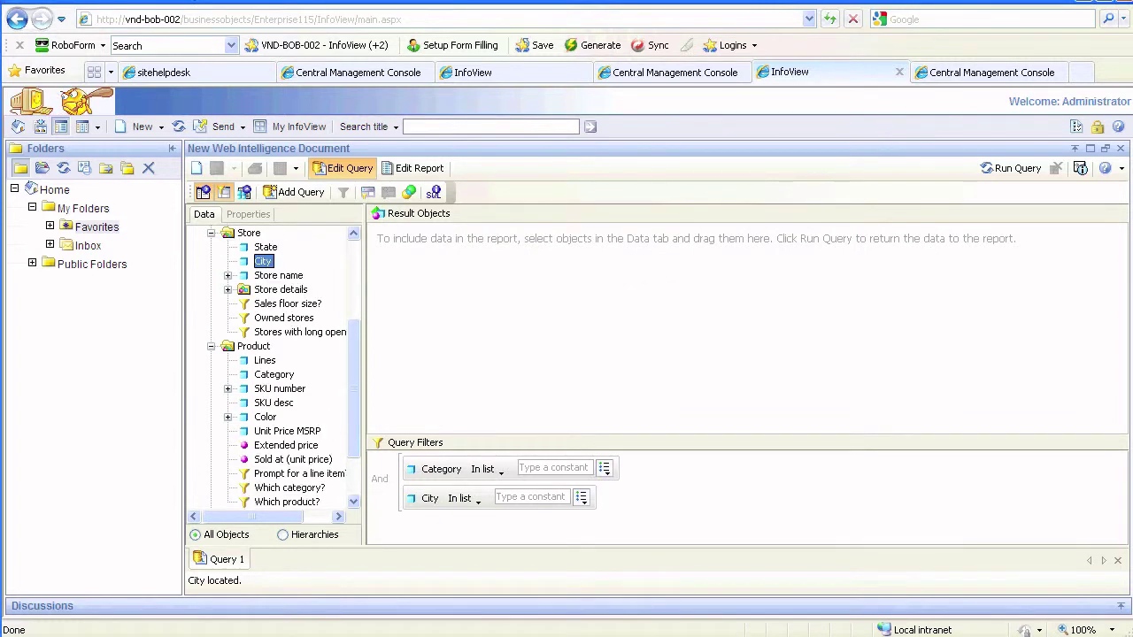
scroll(272, 368, "down", 2)
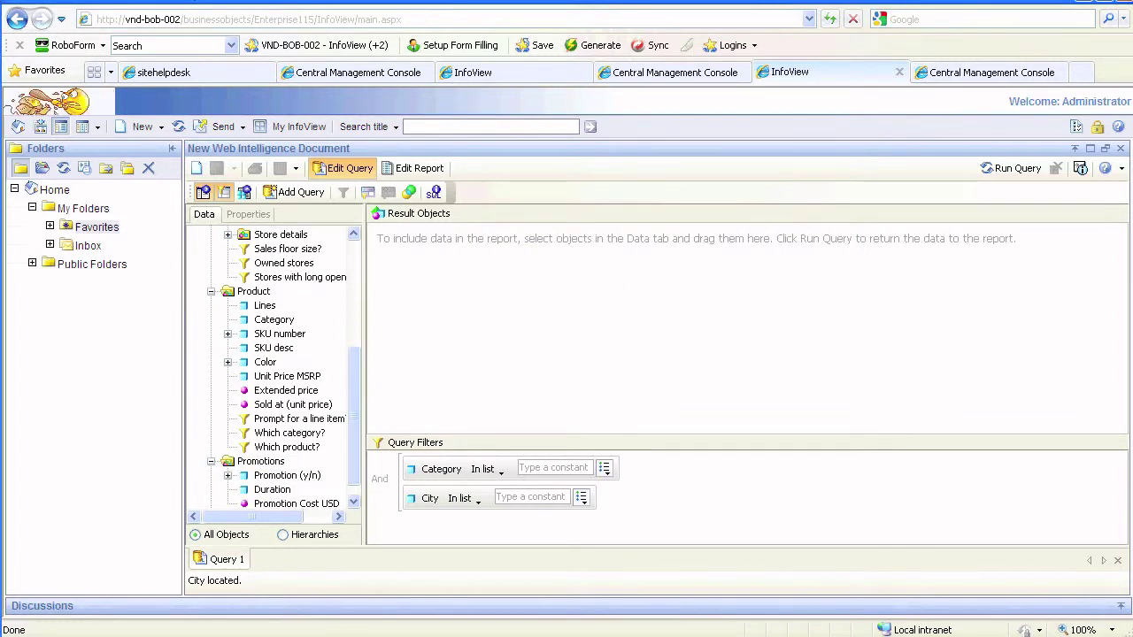
left_click_drag(279, 333, 416, 513)
Step: Load the SKU number filter's list of values and browse through it without choosing any
left_click(662, 526)
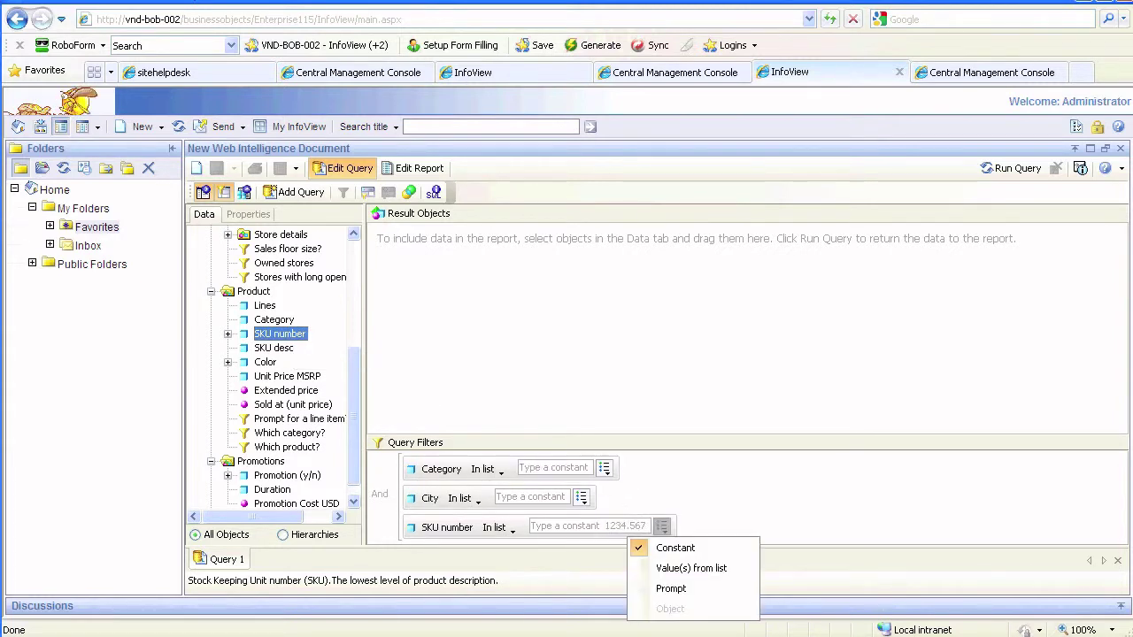
left_click(691, 568)
scroll(549, 407, "down", 5)
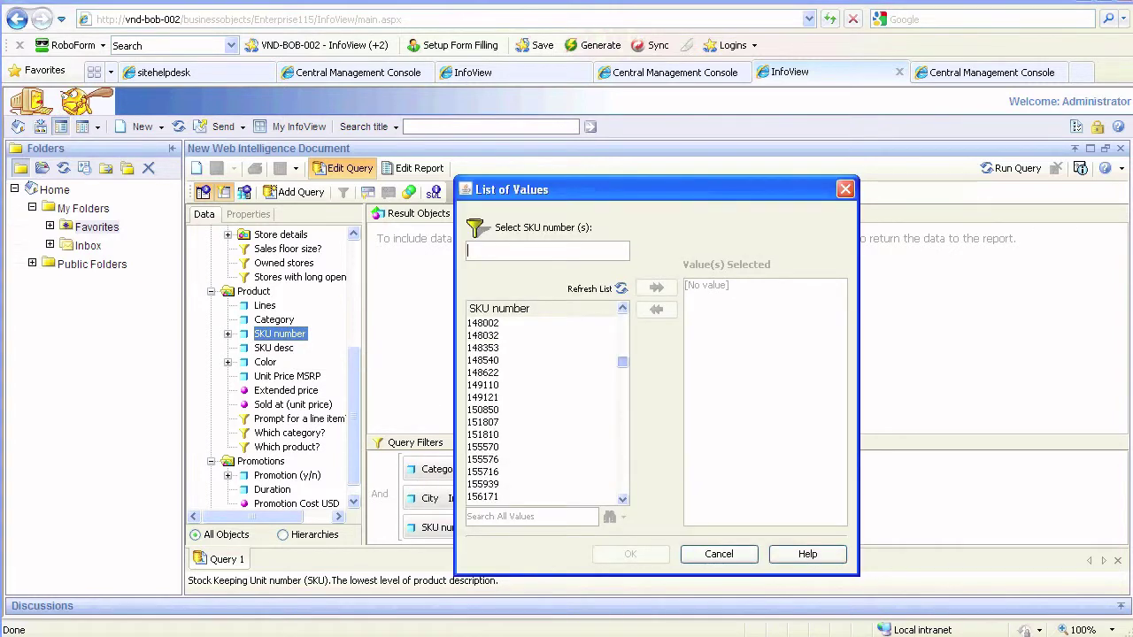
mouse_move(622, 468)
left_mouse_down()
mouse_move(623, 327)
mouse_move(622, 453)
left_mouse_up()
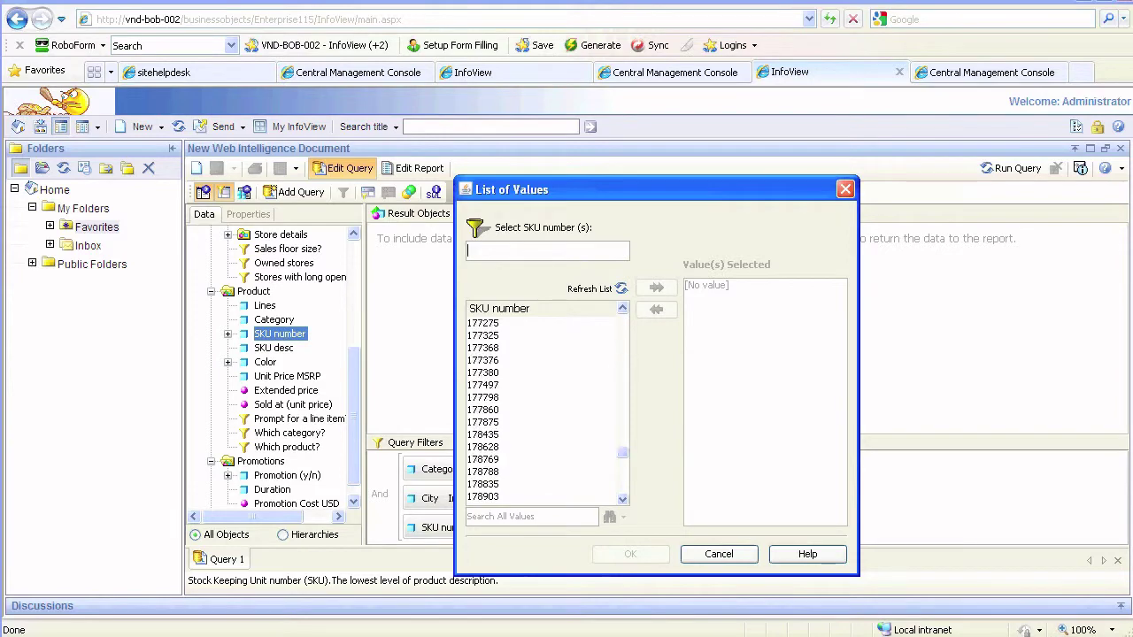
key("Escape")
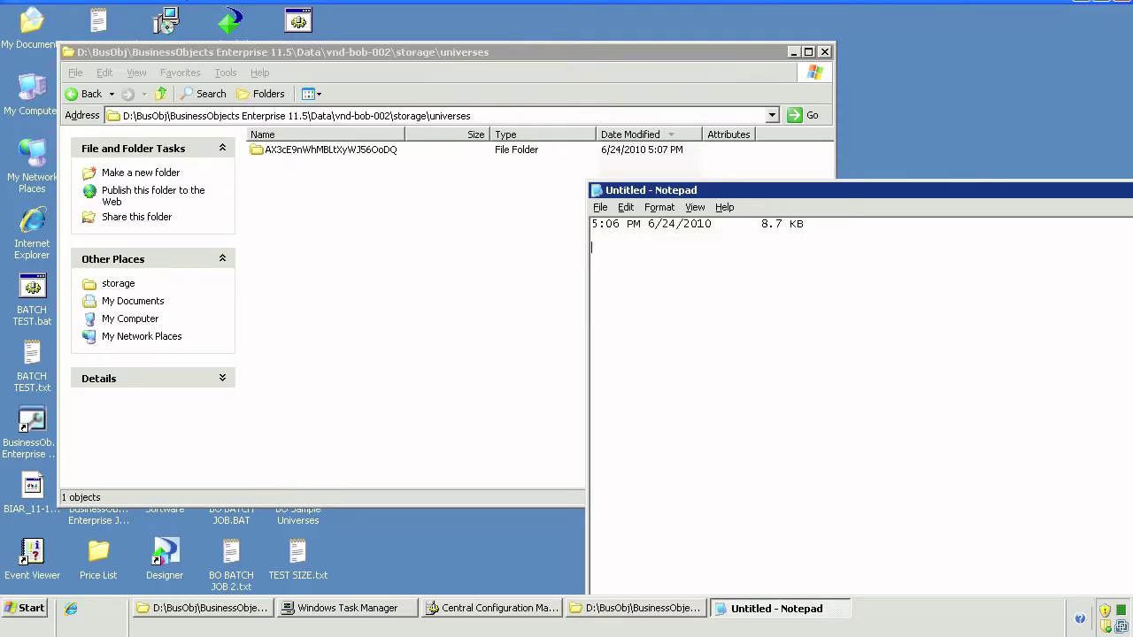
Step: Note the universe cache folder's size, 36.4 KB, in Notepad beside a new 5:07 PM 6/24/2010 timestamp
key("F5")
left_click_drag(713, 247, 591, 247)
left_click(715, 247)
key("alt+Tab")
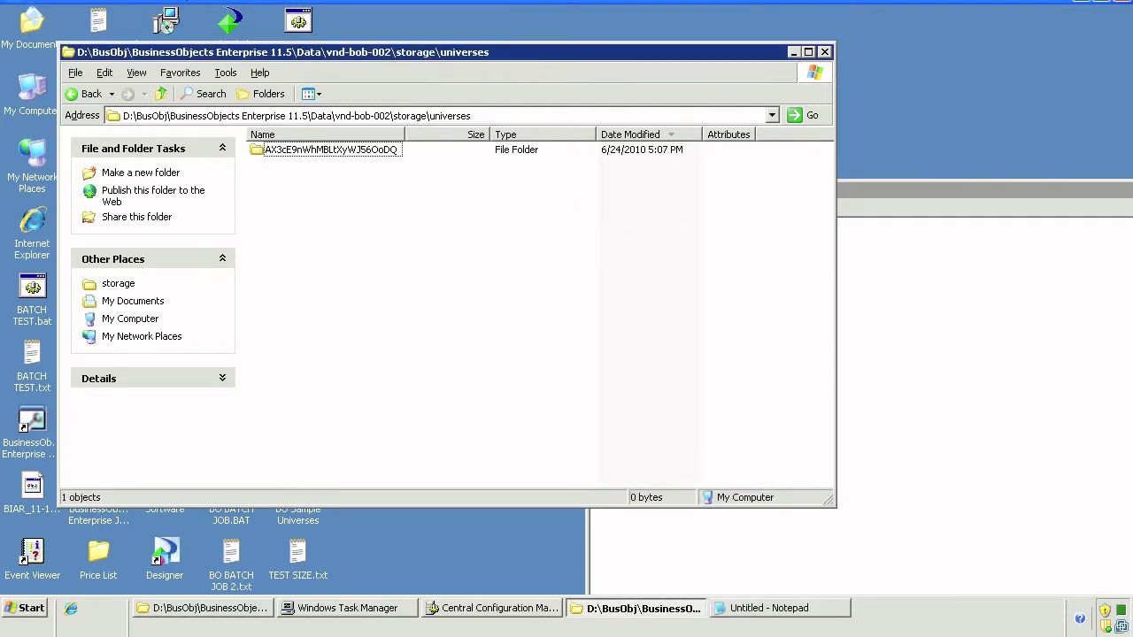
key("shift+F10")
key("Down")
key("Down")
key("Return")
key("Down")
key("alt+Tab")
type("36")
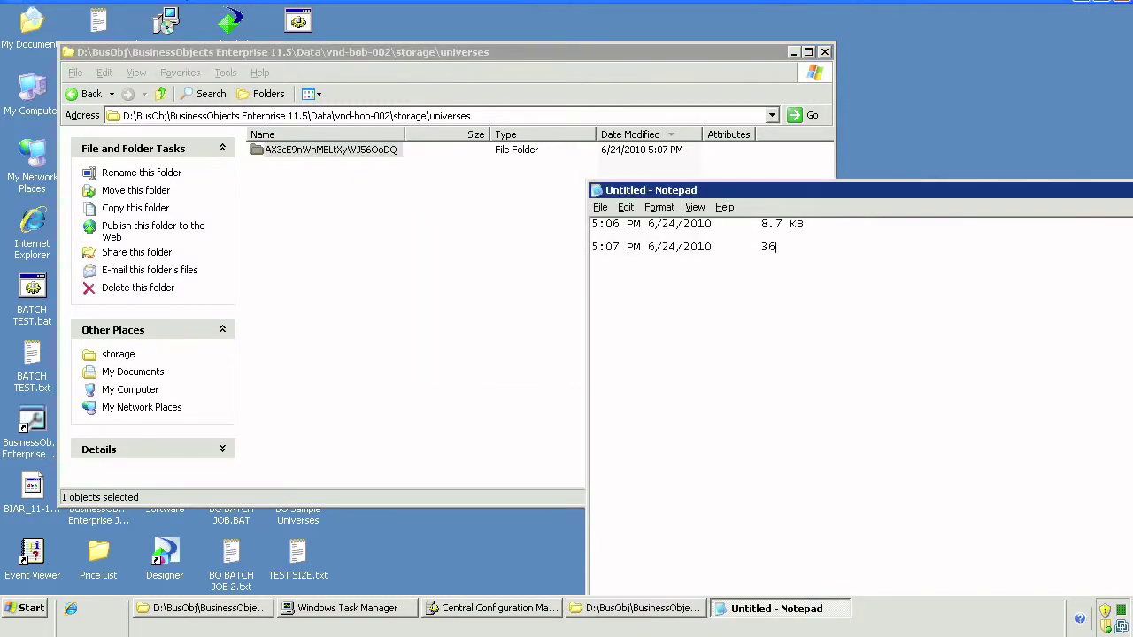
type(".4 KB")
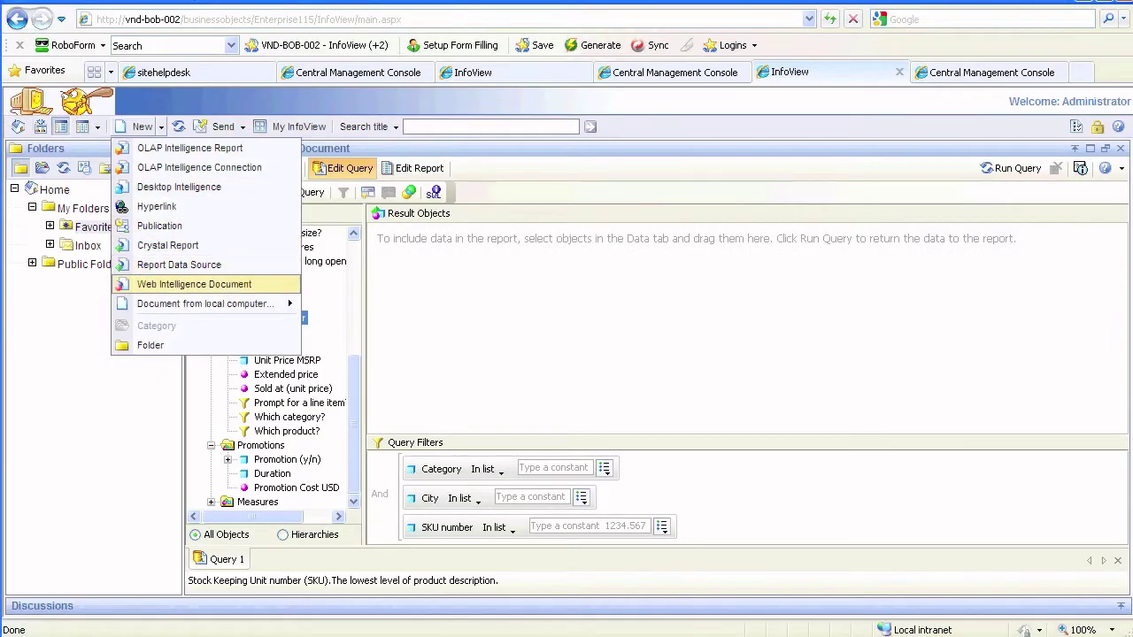
Step: Create a new Web Intelligence document on the FALCON CLAIMS AND WOS universe, discarding the current eFashion query
left_click(194, 284)
left_click(709, 509)
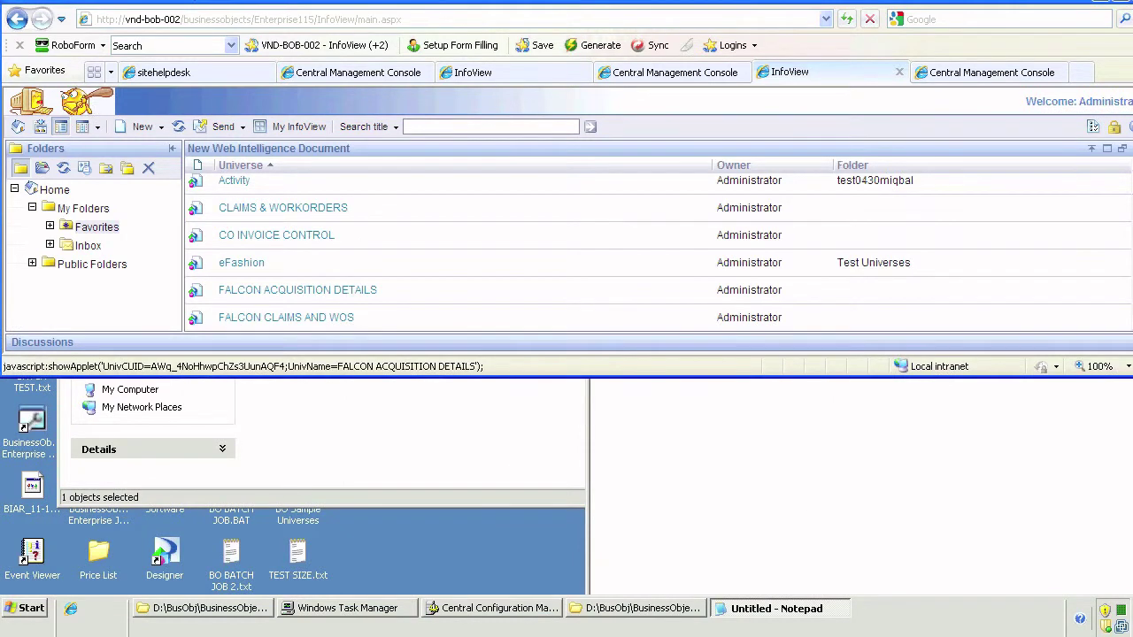
left_click(285, 316)
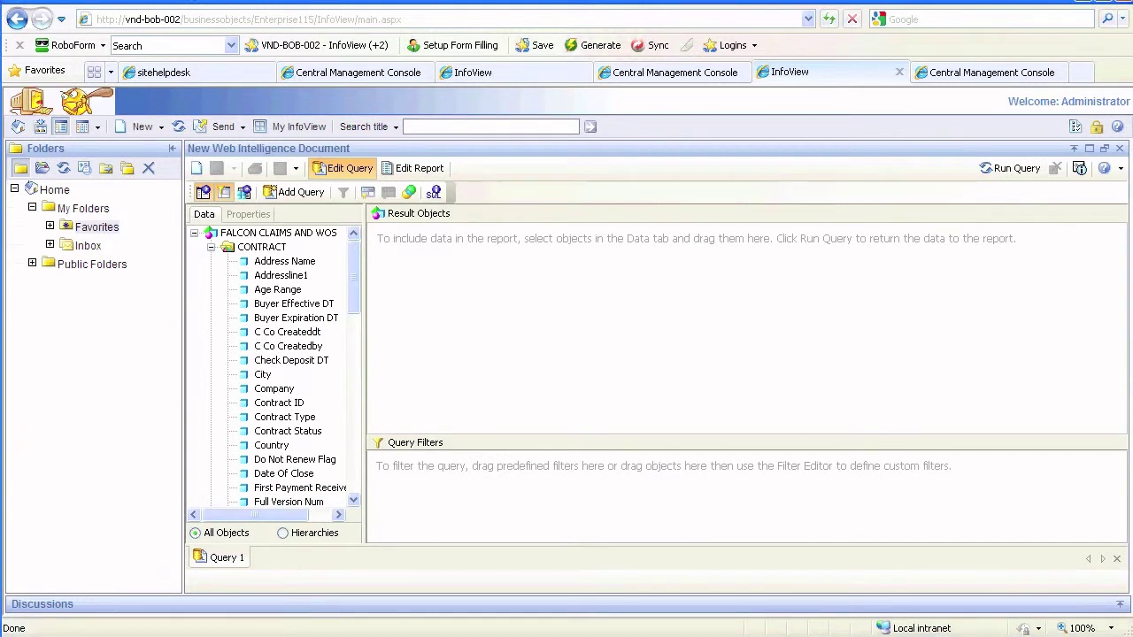
left_click(289, 346)
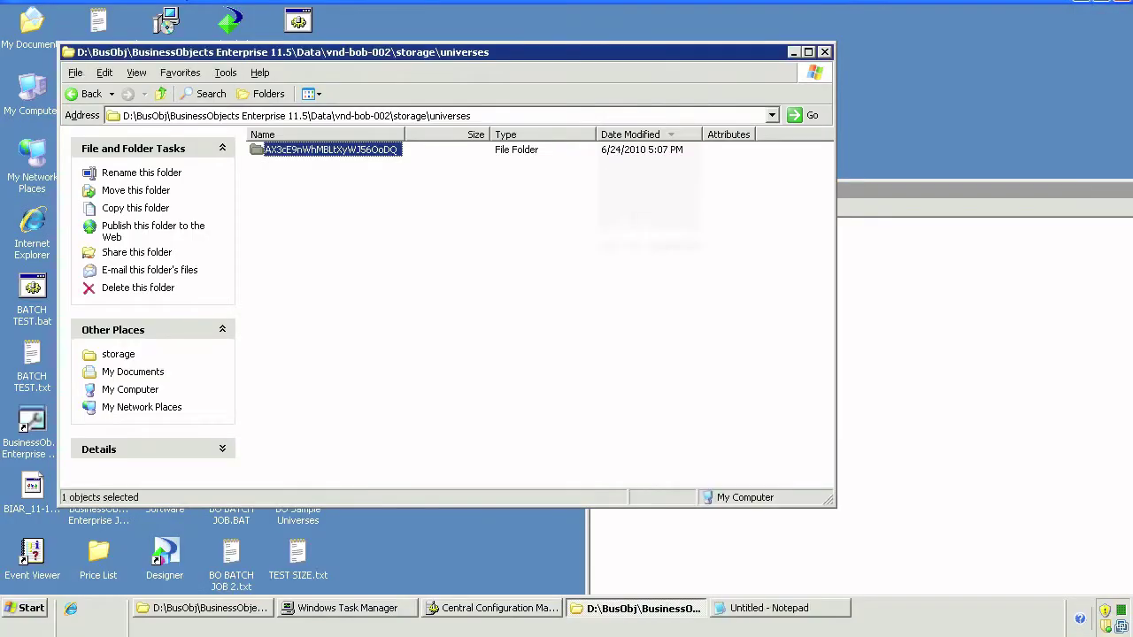
Step: Refresh the storage\universes folder to check whether opening the universe alone adds a cache folder
right_click(421, 260)
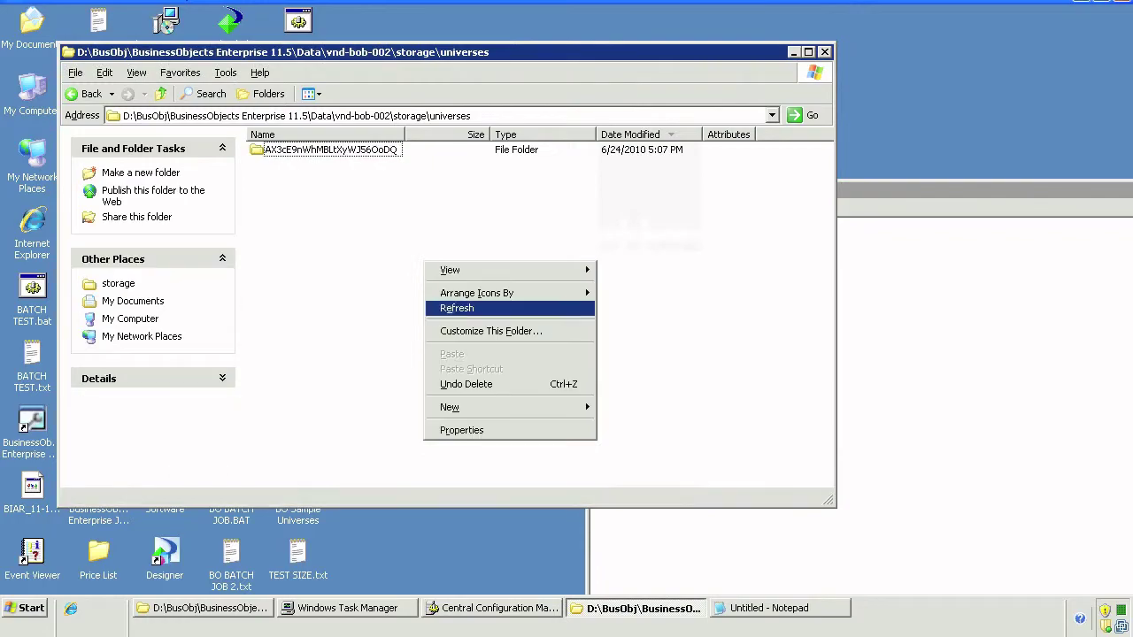
left_click(478, 300)
key("alt+Tab")
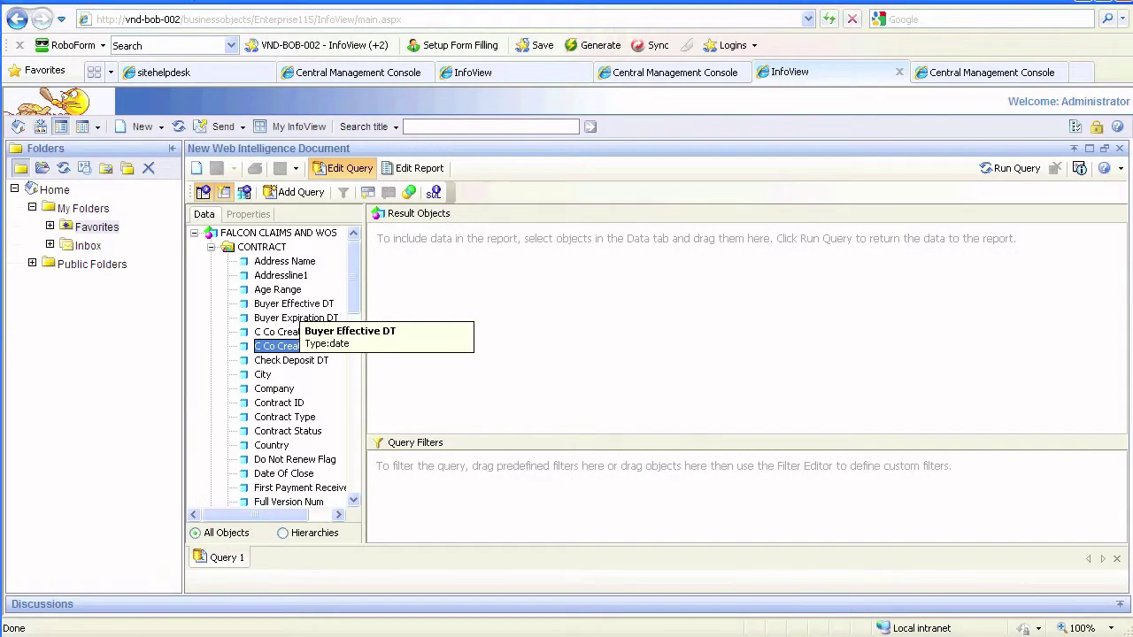
Step: Add C Co Createddt from the CONTRACT class as a query filter and load its list of values
left_click_drag(288, 332, 394, 469)
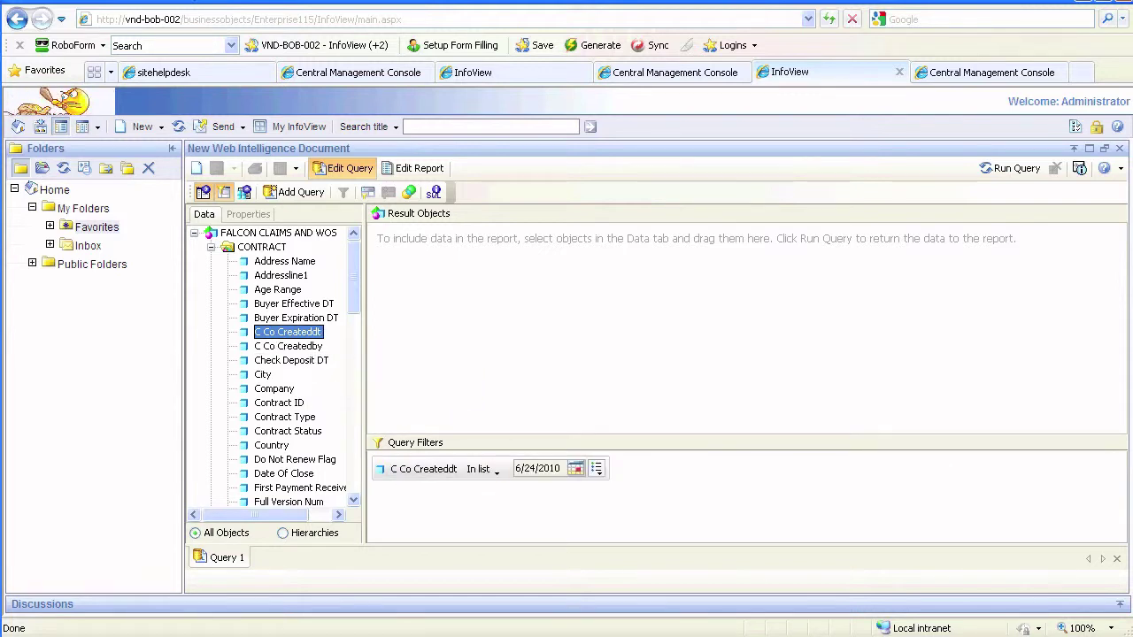
left_click(596, 468)
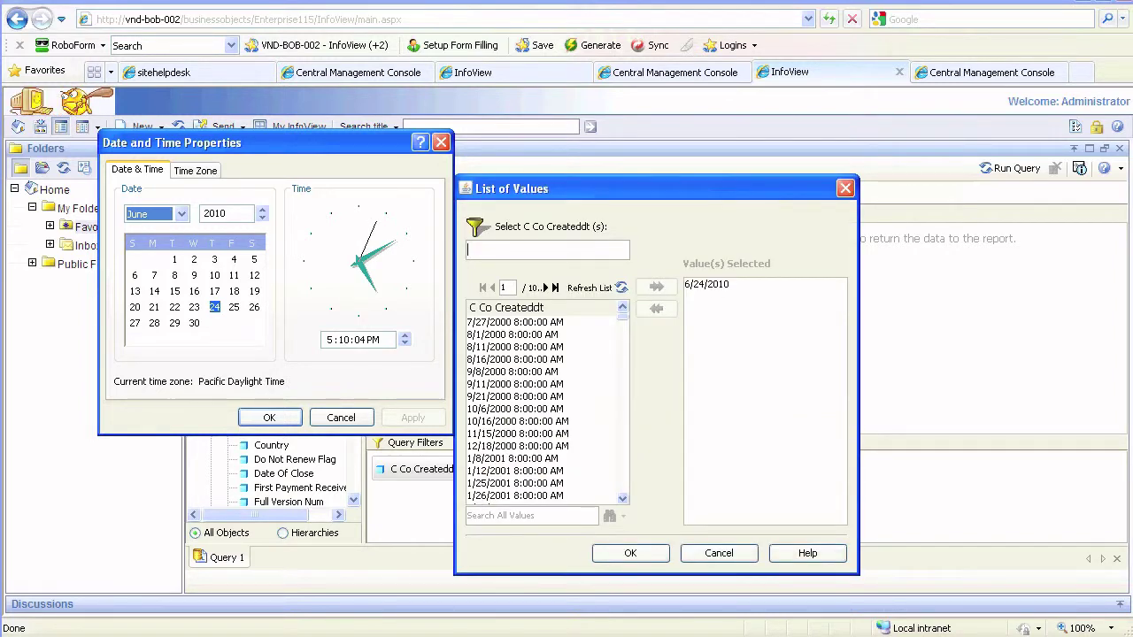
left_click(341, 418)
Step: Examine the first and last pages of the C Co Createddt values and leave the list without choosing any
mouse_move(622, 316)
left_mouse_down()
mouse_move(622, 462)
mouse_move(622, 317)
left_mouse_up()
left_click(540, 322)
left_click(540, 347)
left_click(540, 397)
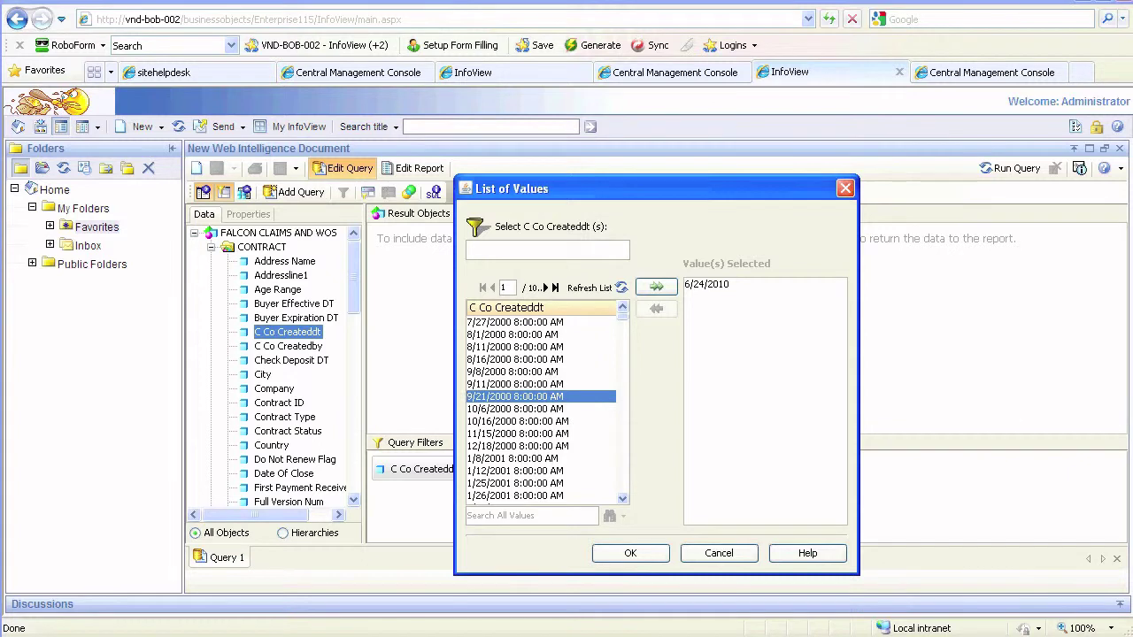
left_click(556, 288)
left_click_drag(622, 316, 622, 479)
left_click(540, 470)
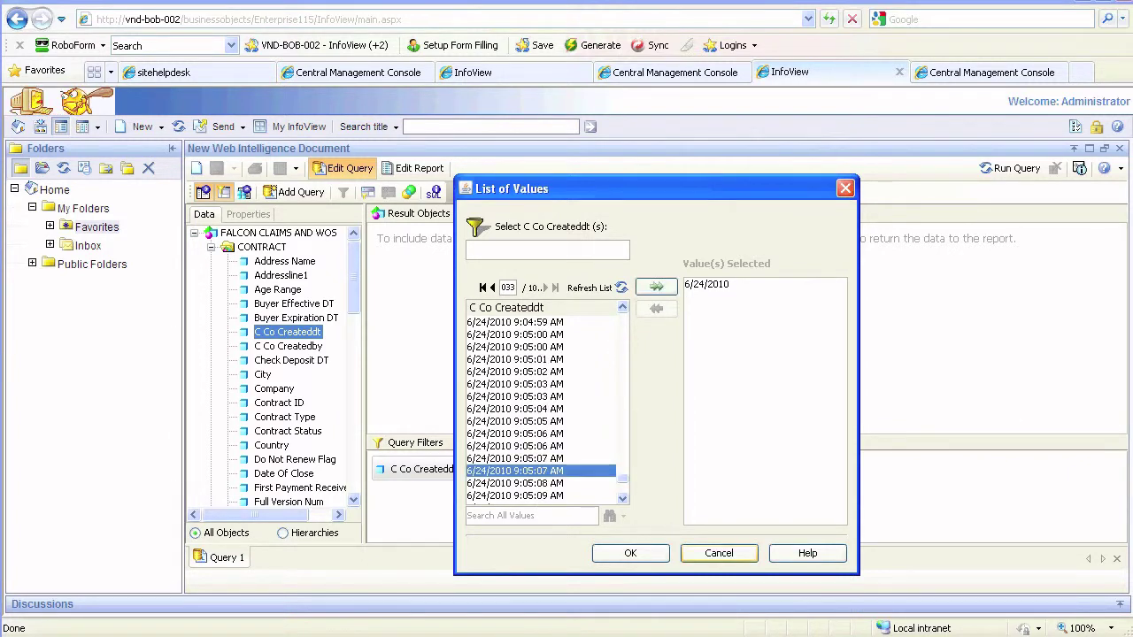
left_click(718, 553)
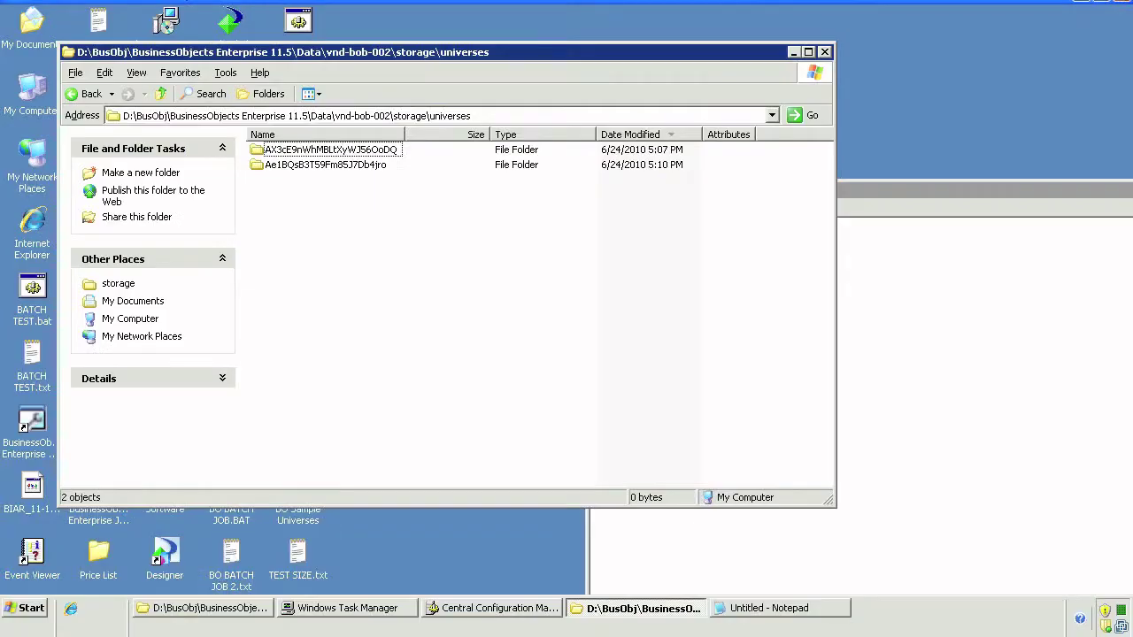
Step: Note the new universe cache folder's size, 11.8 MB, in Notepad beside a 5:10 PM 6/24/2010 timestamp
key("alt+Tab")
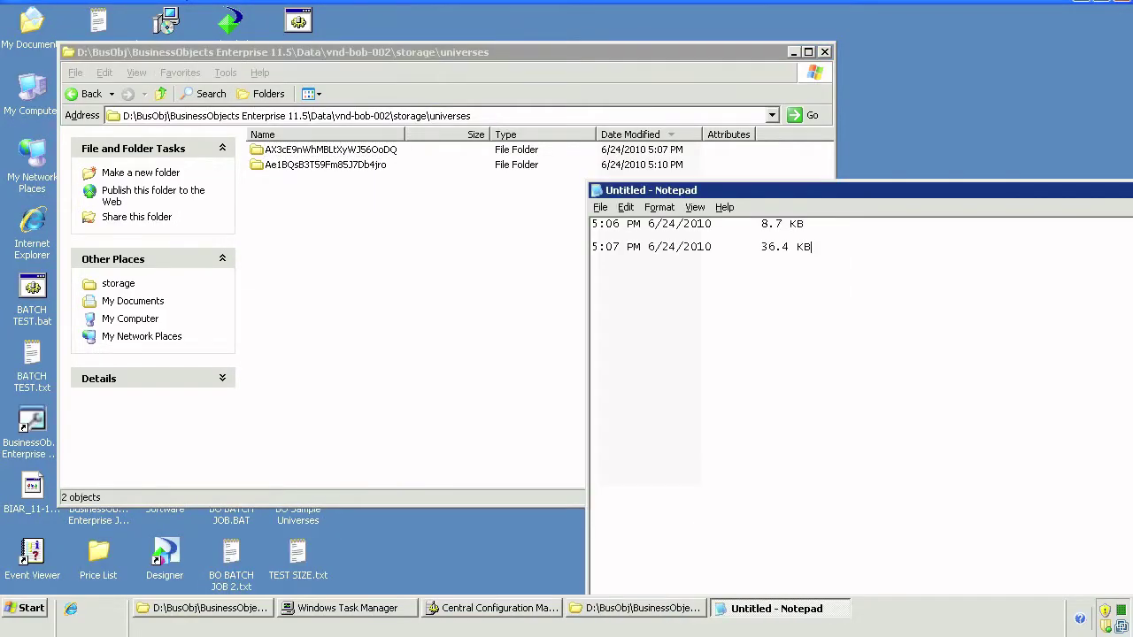
type("5:10 PM 6/24/2010")
key("alt+Tab")
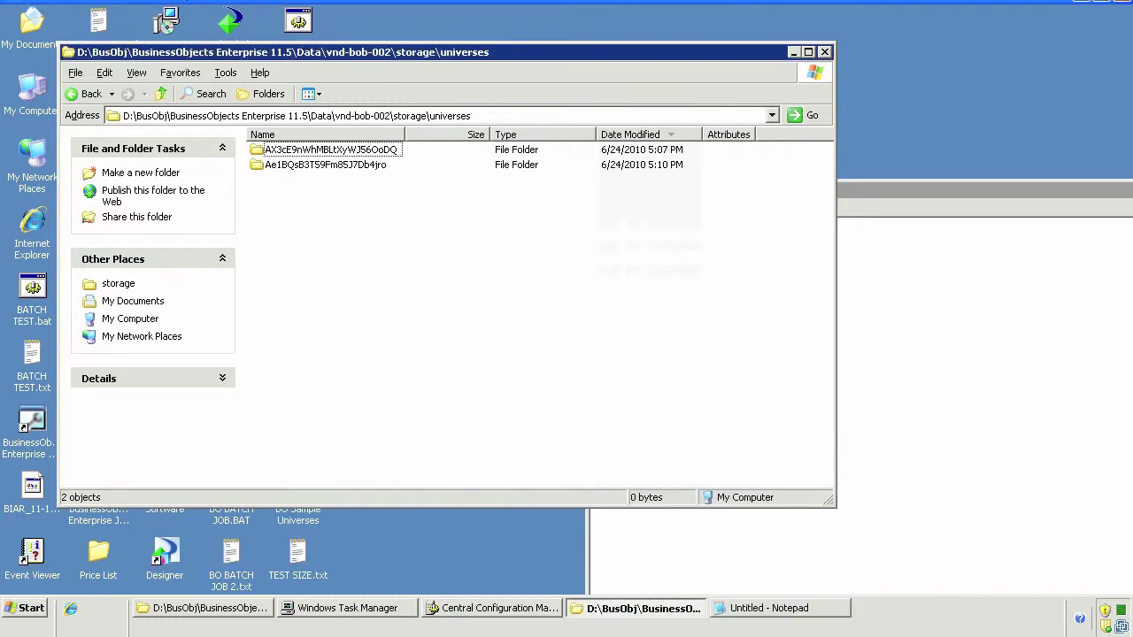
left_click(325, 164)
key("alt+Tab")
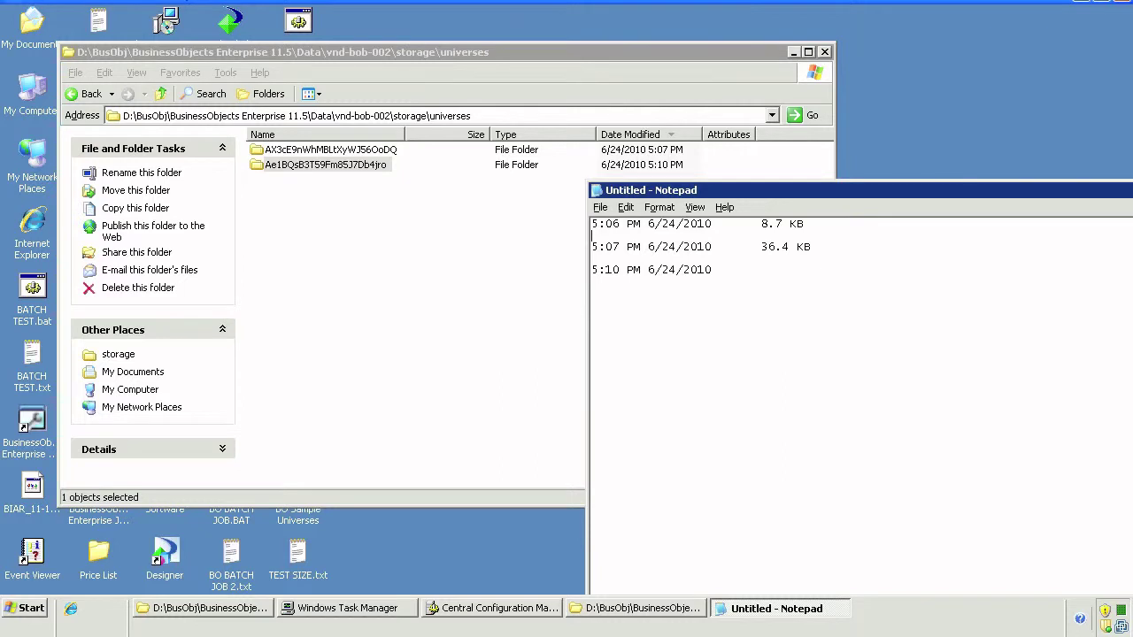
left_click(423, 265)
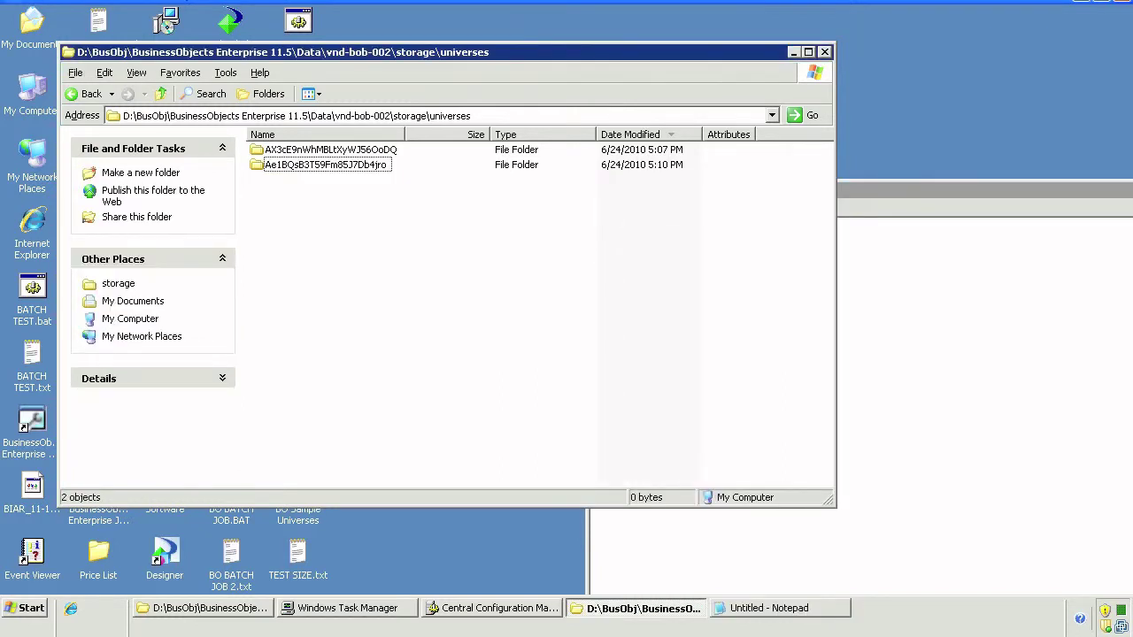
mouse_move(350, 166)
key("alt+Tab")
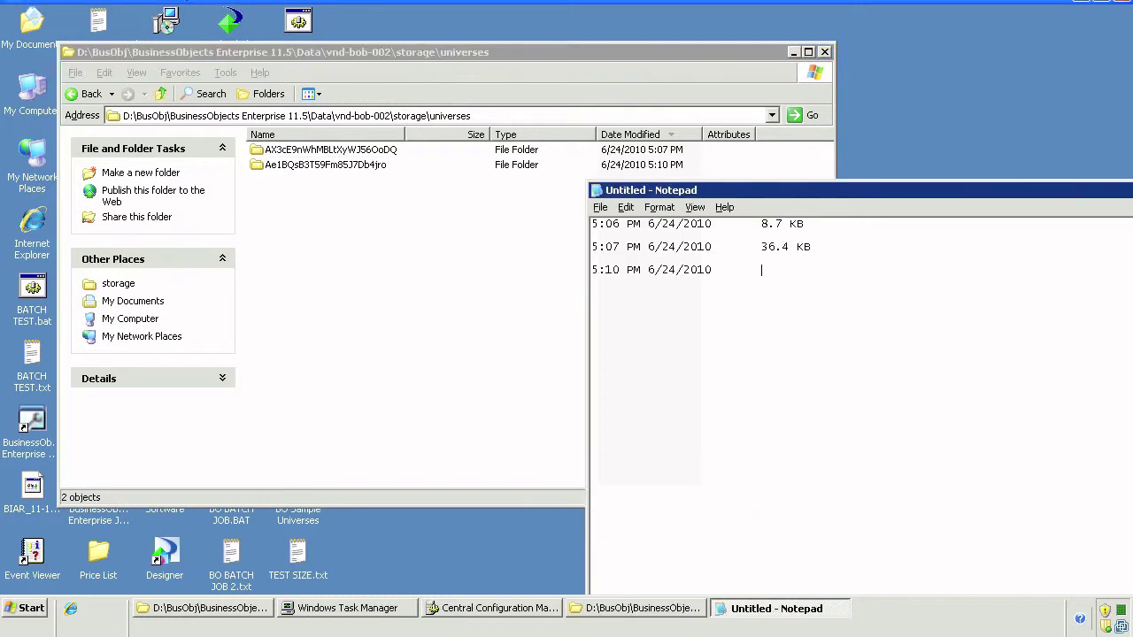
type("11.8 MB")
key("Return")
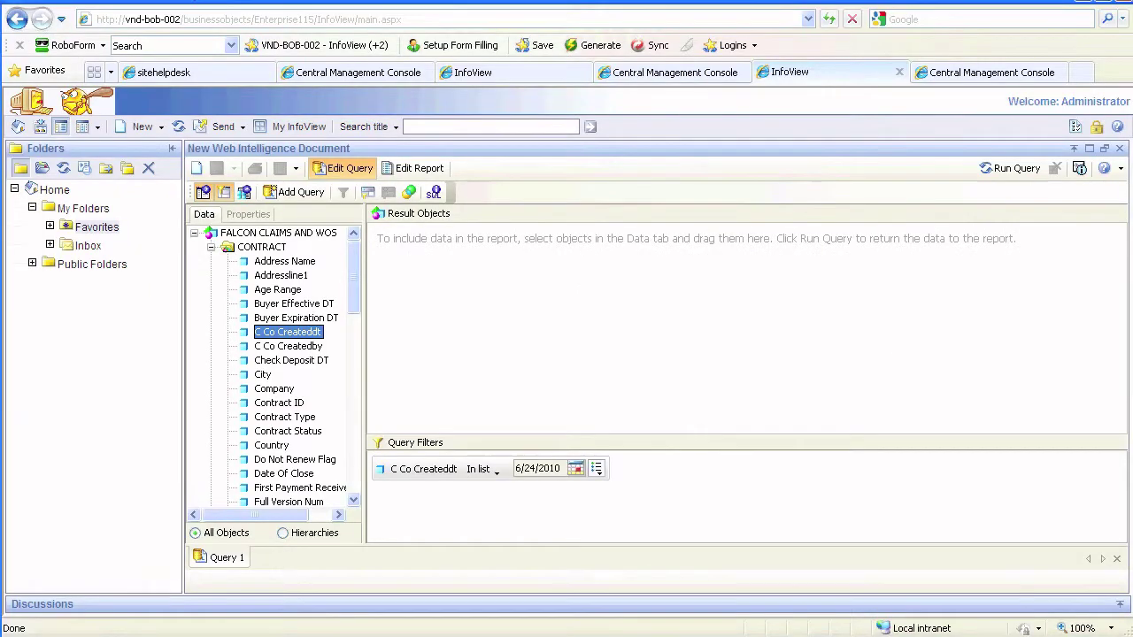
Step: Add Buyer Effective DT as a second query filter and load its list of values without choosing any
left_click_drag(294, 303, 416, 497)
left_click(641, 498)
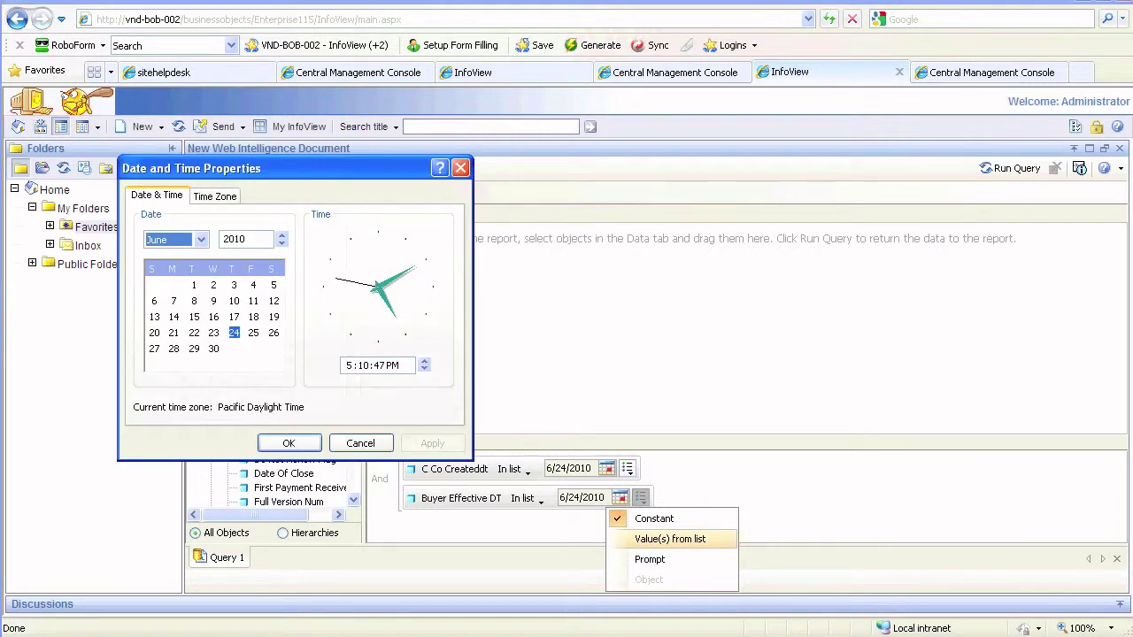
left_click(670, 539)
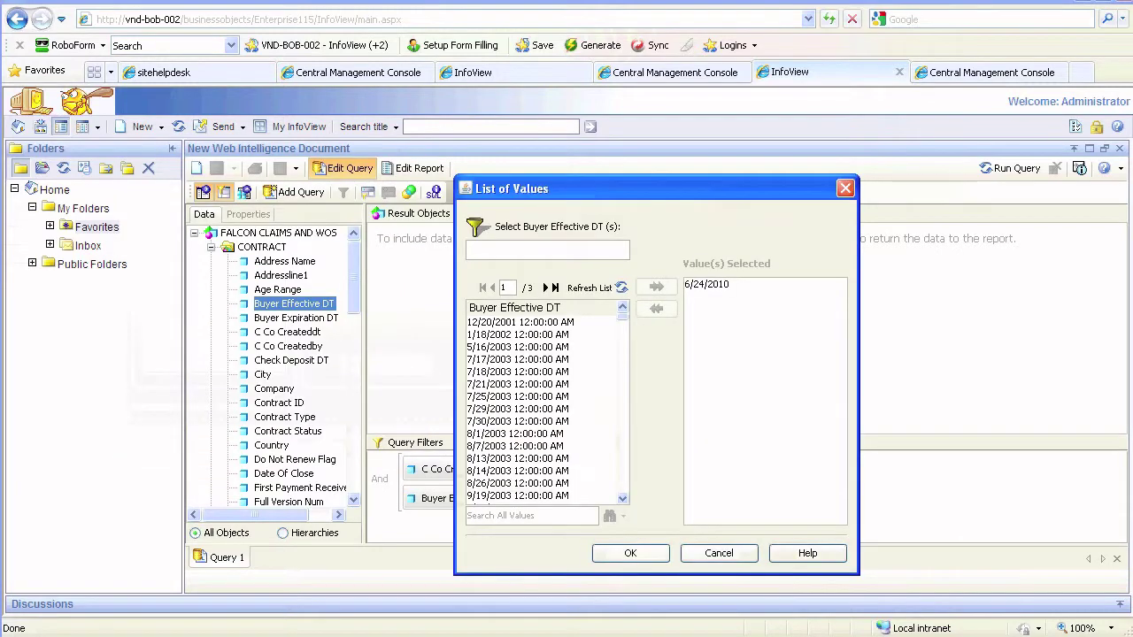
scroll(545, 403, "down", 10)
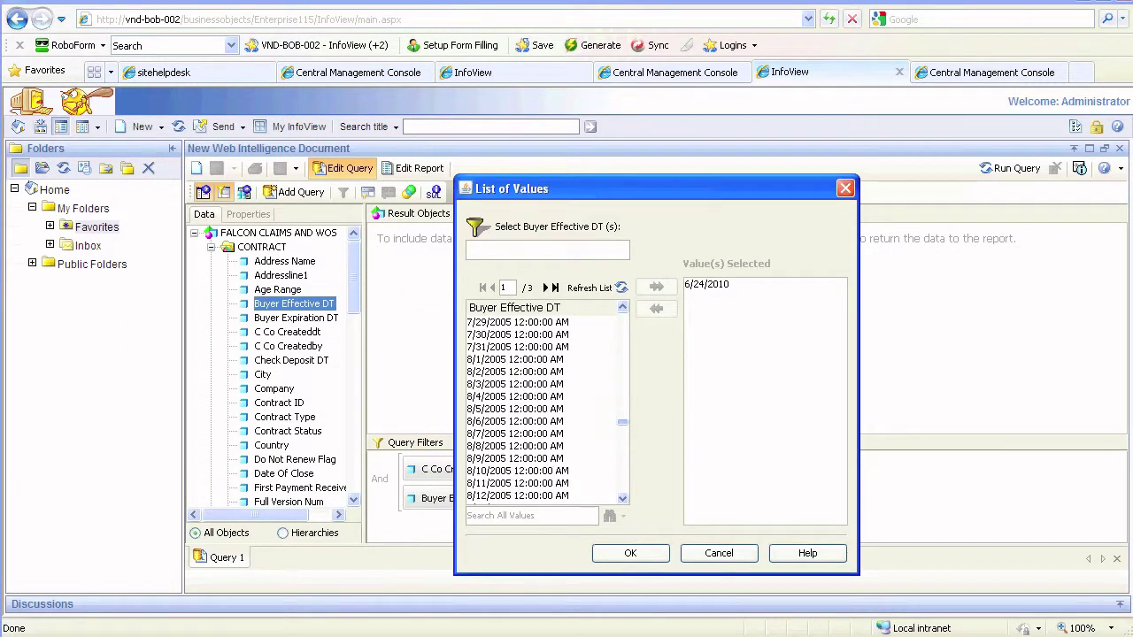
scroll(544, 403, "up", 5)
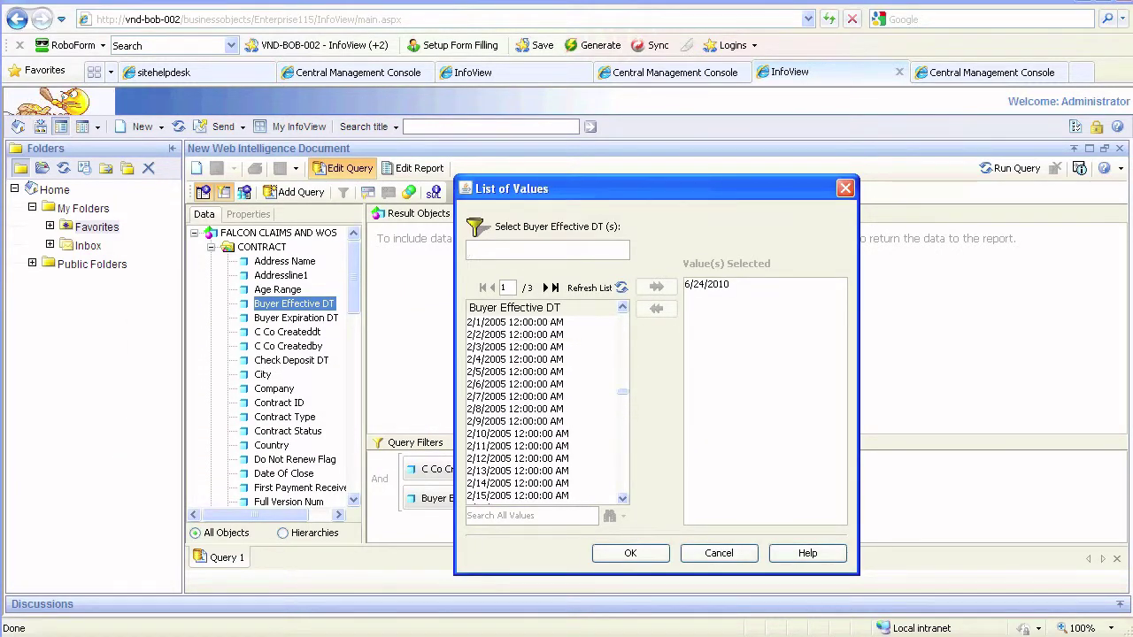
left_click(718, 553)
Step: Refresh the server's universes storage folder and note the larger universe's cache size, 11.8 MB, in Notepad beside a 5:11 PM 6/24/2010 timestamp
key("alt+Tab")
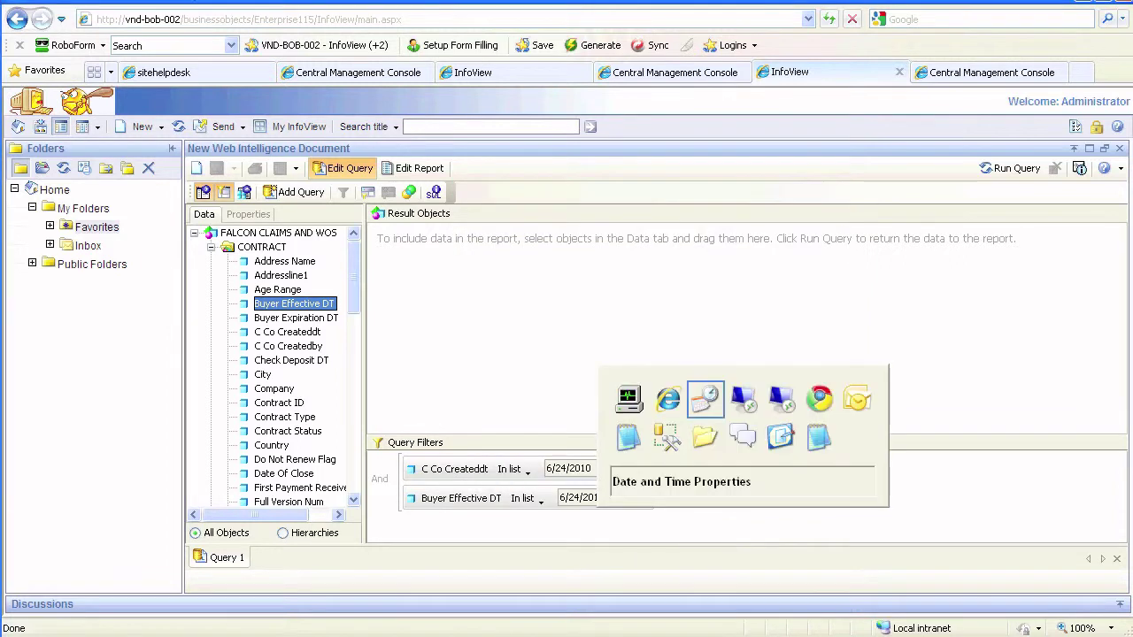
key("alt+Tab")
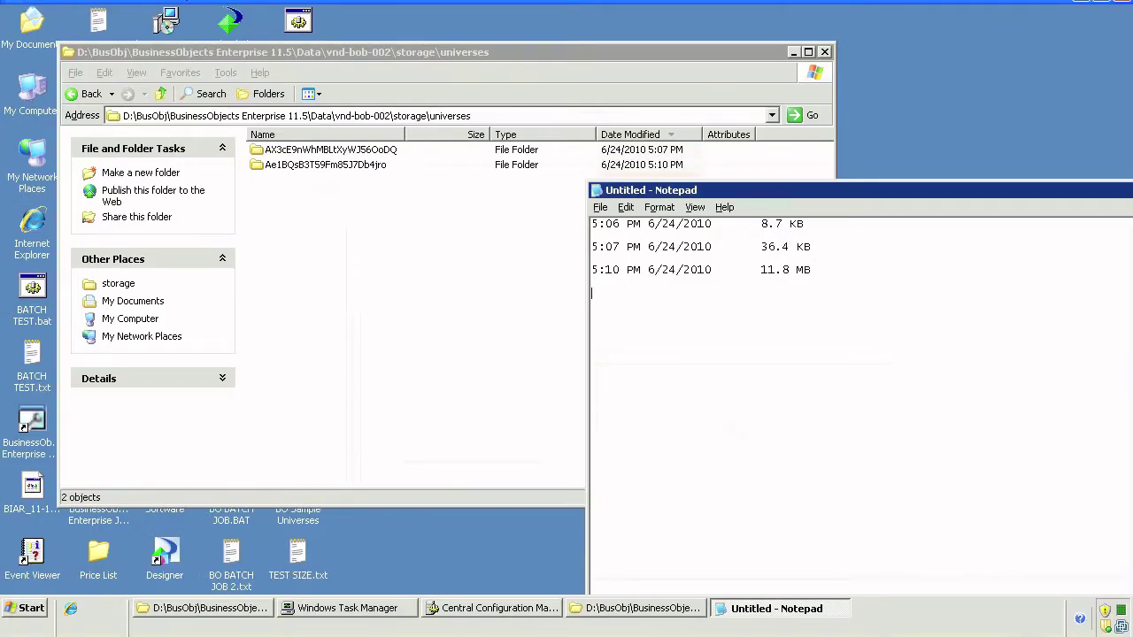
left_click(391, 219)
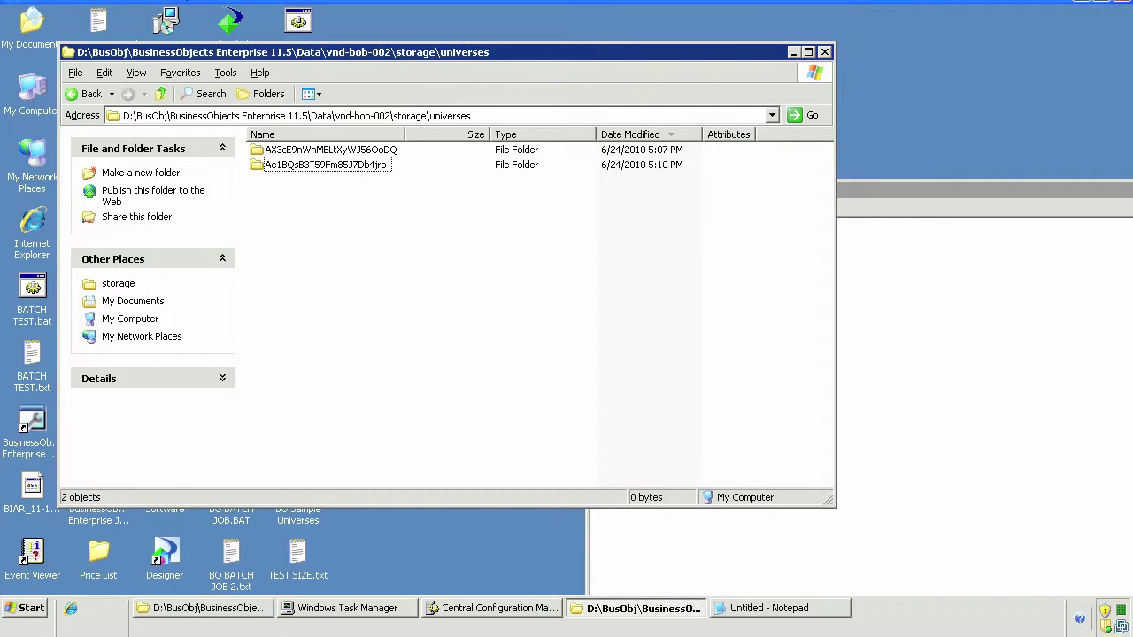
right_click(391, 219)
left_click(424, 267)
left_click(911, 318)
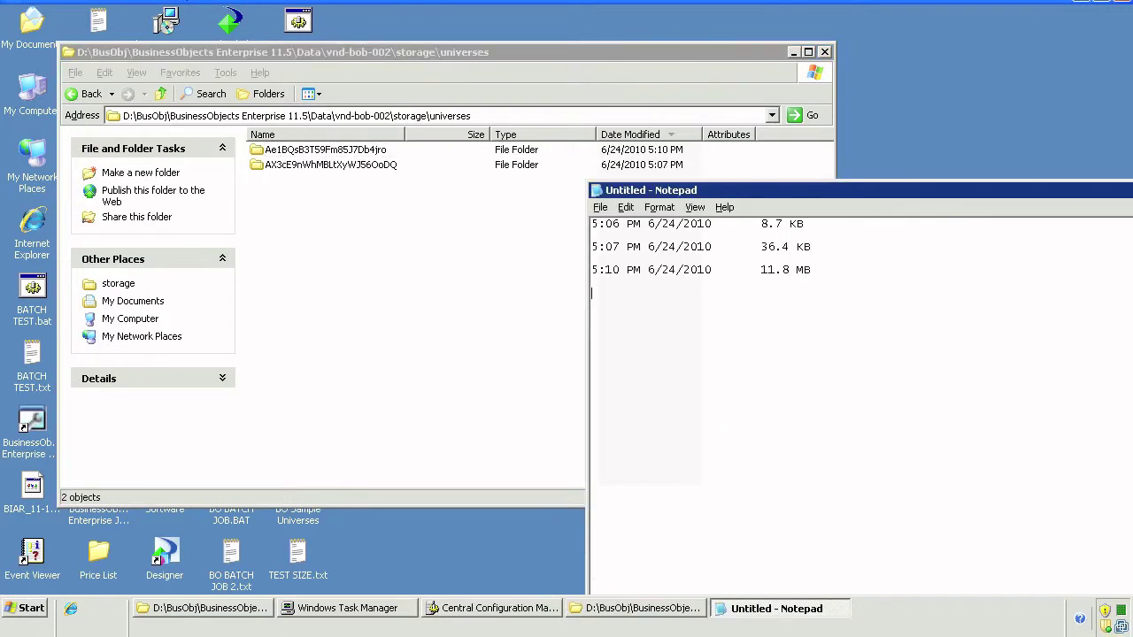
key("F5")
key("alt+Tab")
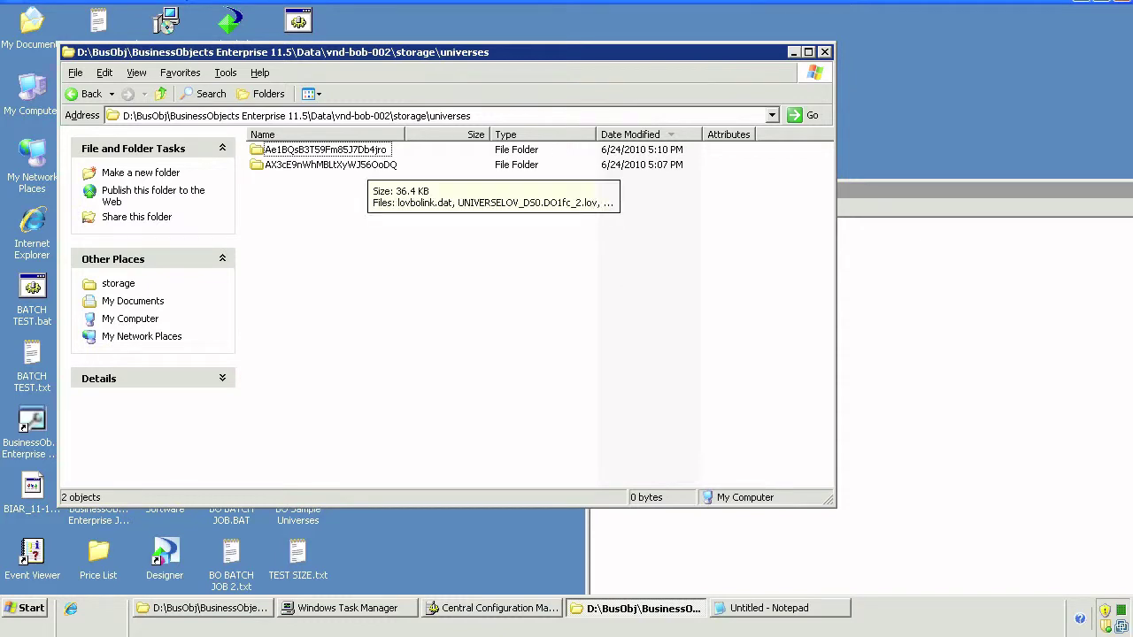
mouse_move(364, 150)
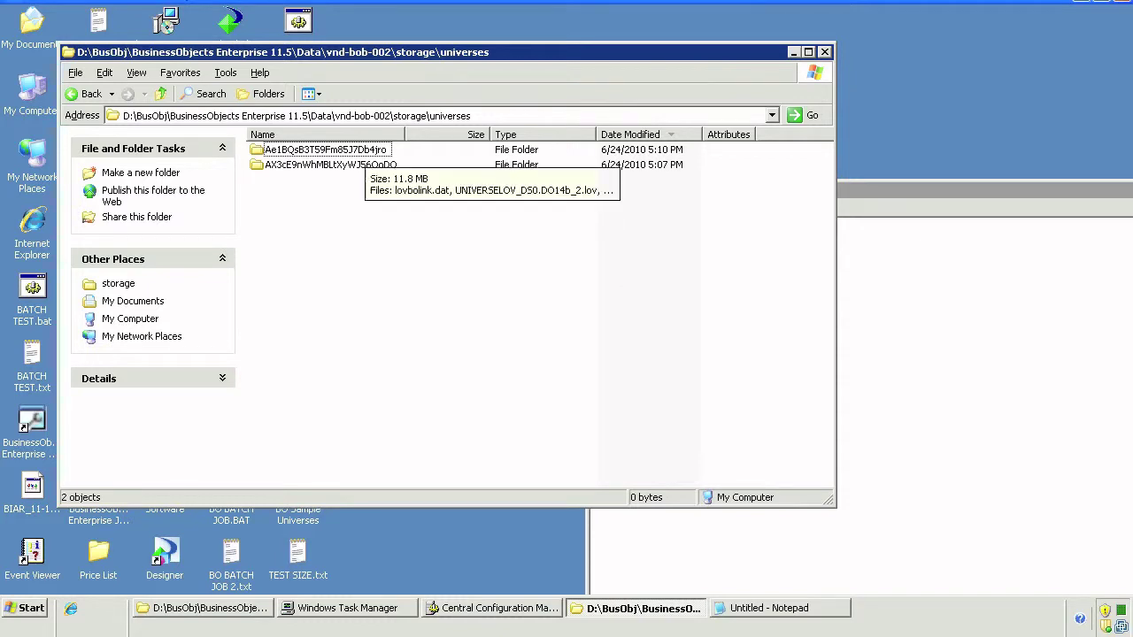
right_click(375, 226)
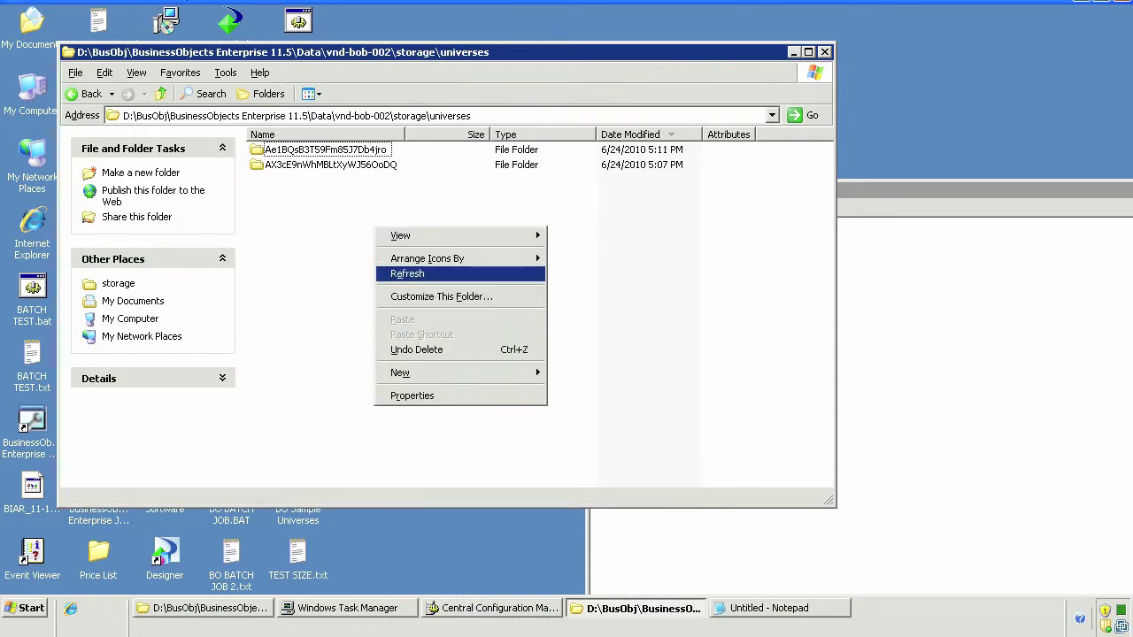
left_click(403, 275)
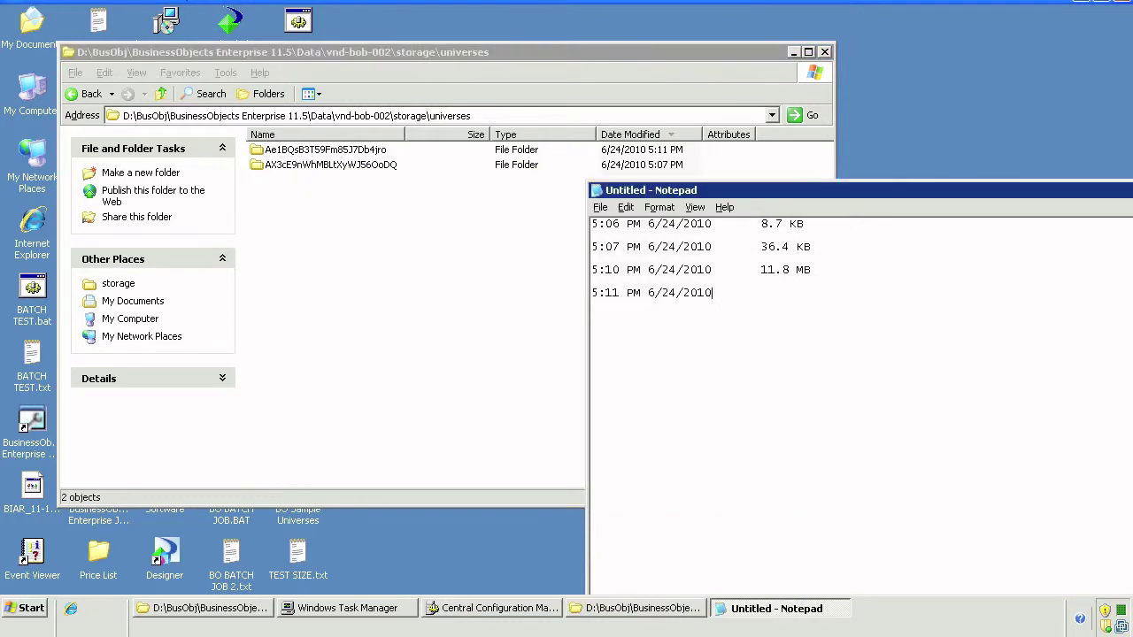
type("11.8 MB")
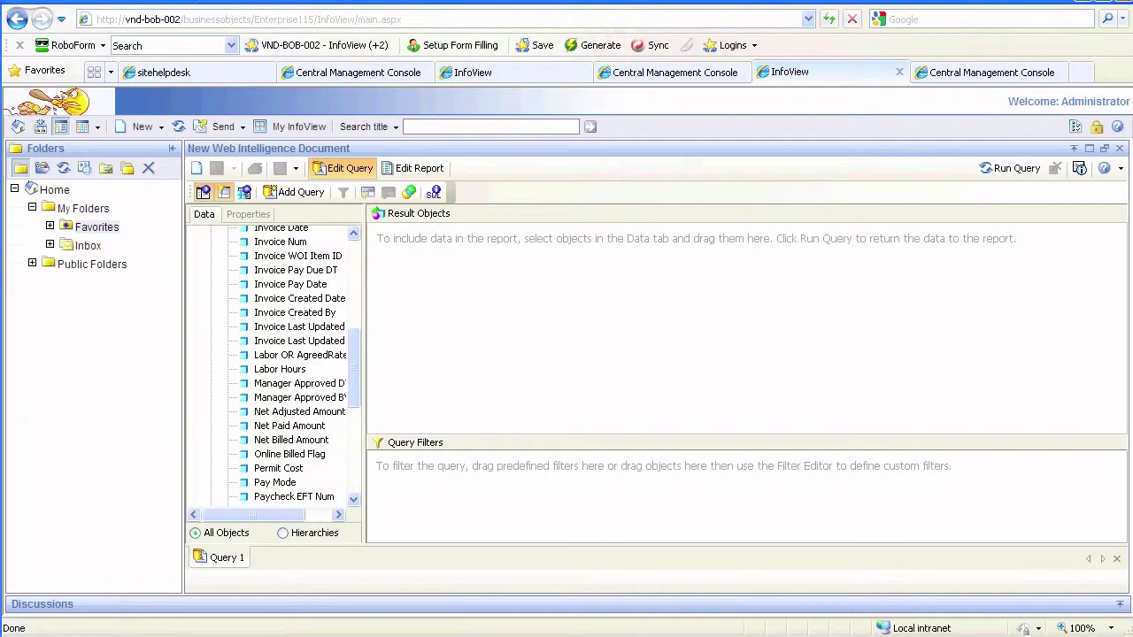
Step: Back in InfoView, add Invoice Created Date as a query filter and load its list of values
left_click_drag(299, 298, 429, 467)
left_click(621, 469)
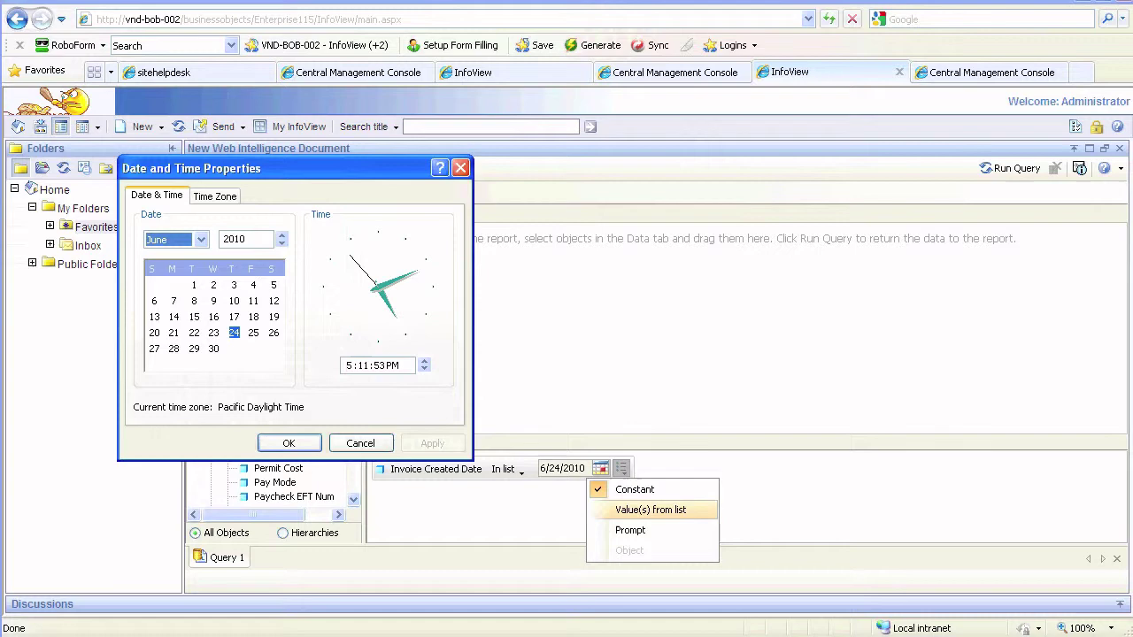
left_click(650, 509)
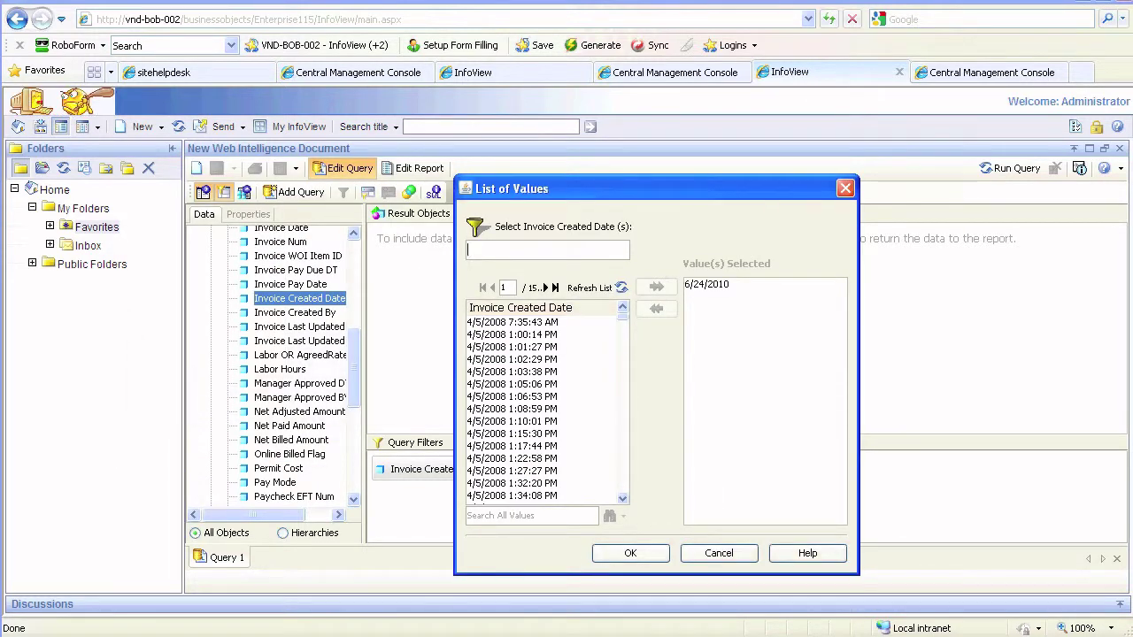
Step: Examine the first and last pages of the Invoice Created Date values and leave the list without choosing any
left_click(512, 323)
left_click(512, 334)
left_click(555, 288)
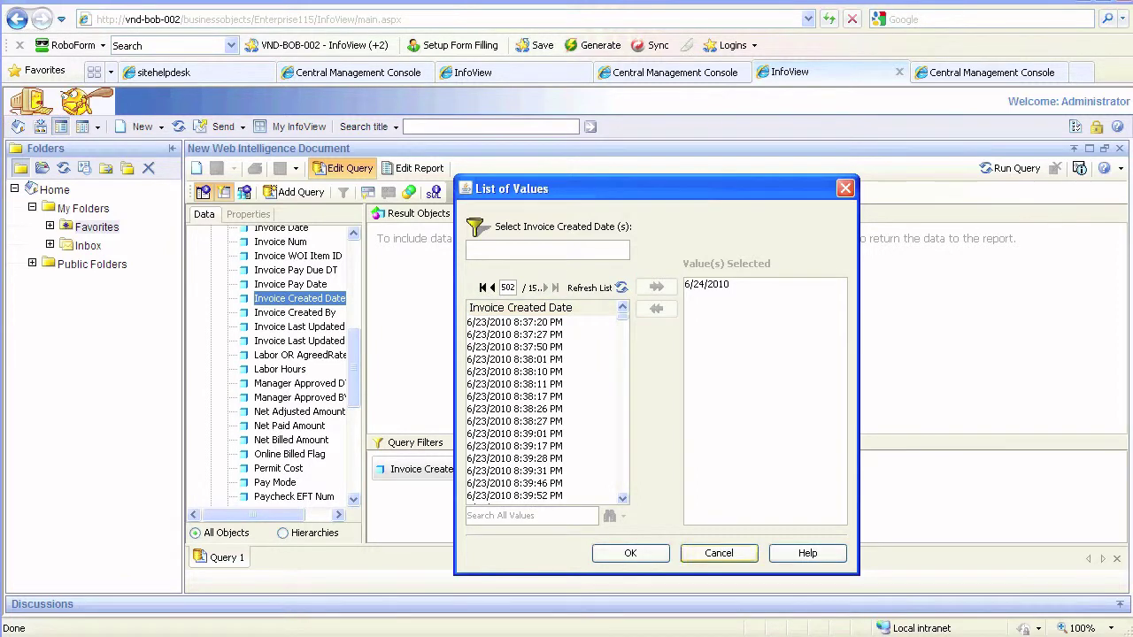
left_click(718, 553)
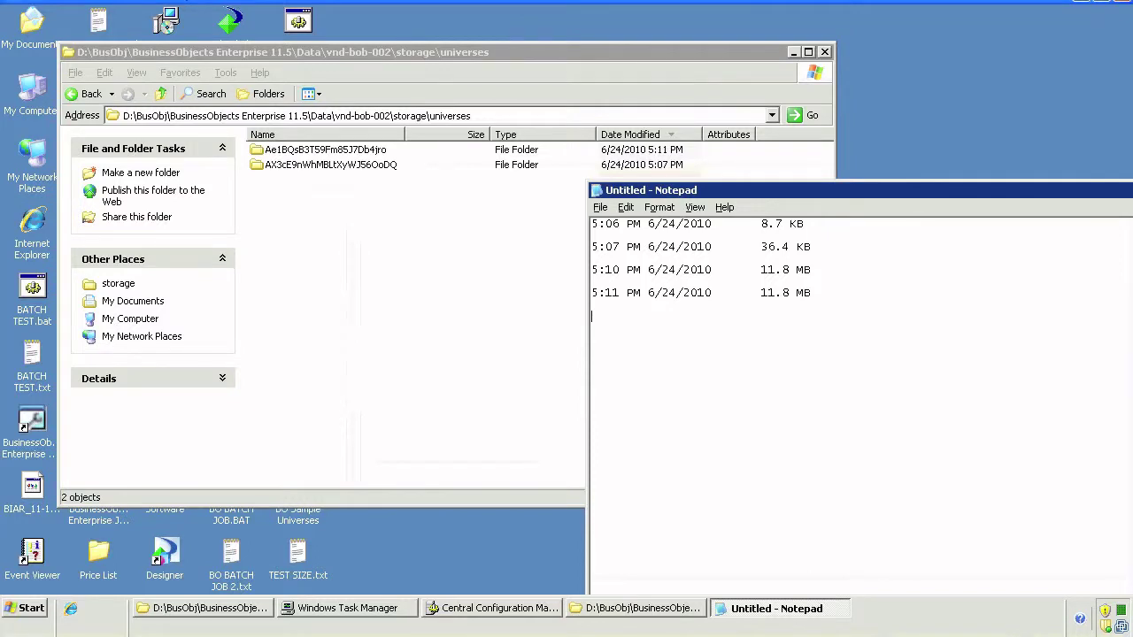
Step: Check the refreshed universe cache folder's size and note it in Notepad as 29.0 MB beside a 5:12 PM 6/24/2010 timestamp
key("F5")
left_click(354, 213)
mouse_move(343, 153)
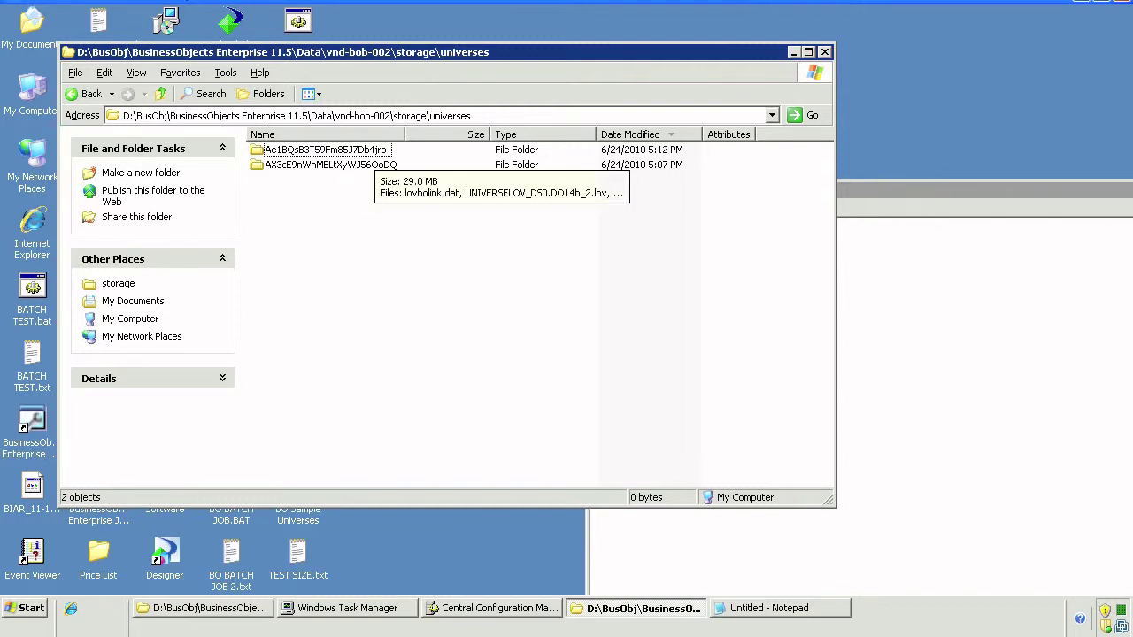
key("alt+Tab")
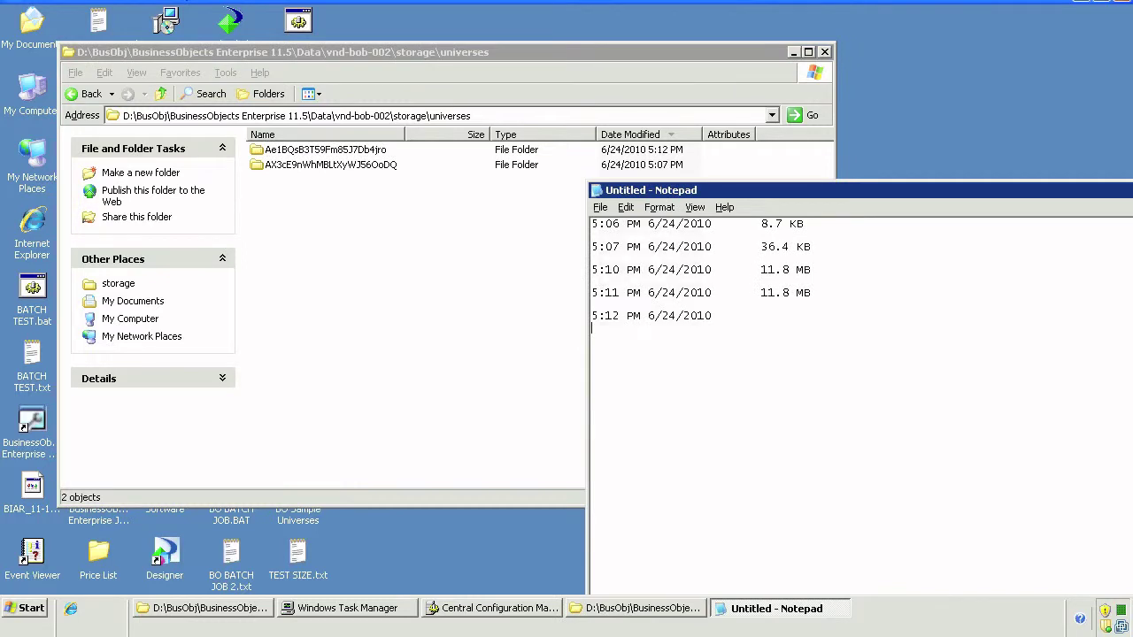
type("29.0 MB")
Step: Launch Designer on the server and log in to VND-BOB-002 with Enterprise authentication, entering the account password
double_click(165, 555)
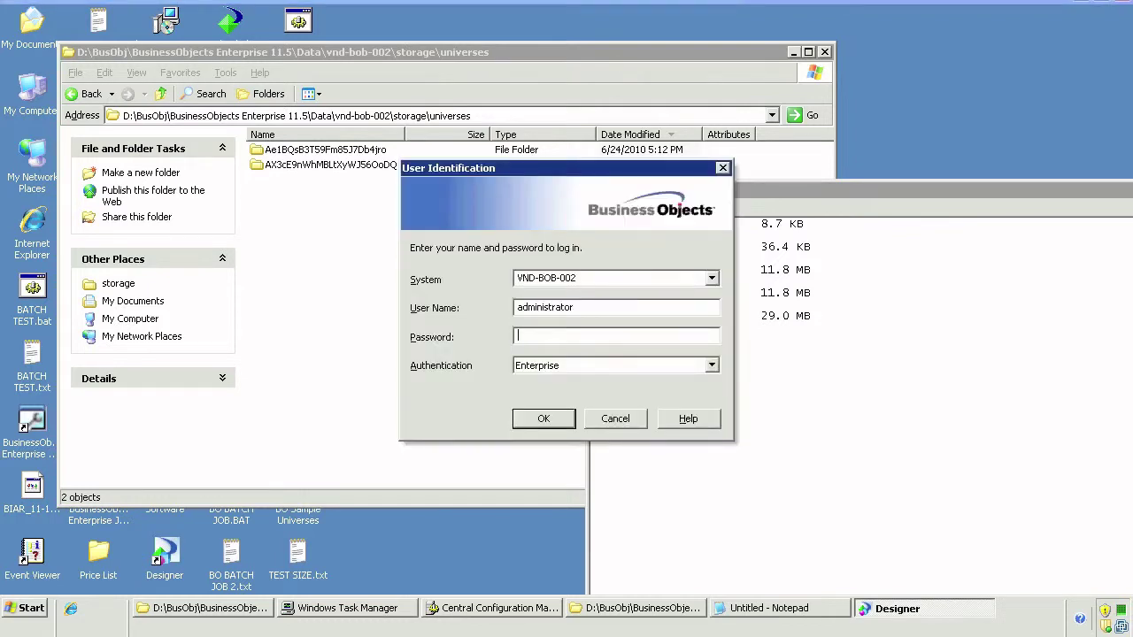
key("ctrl+v")
key("Return")
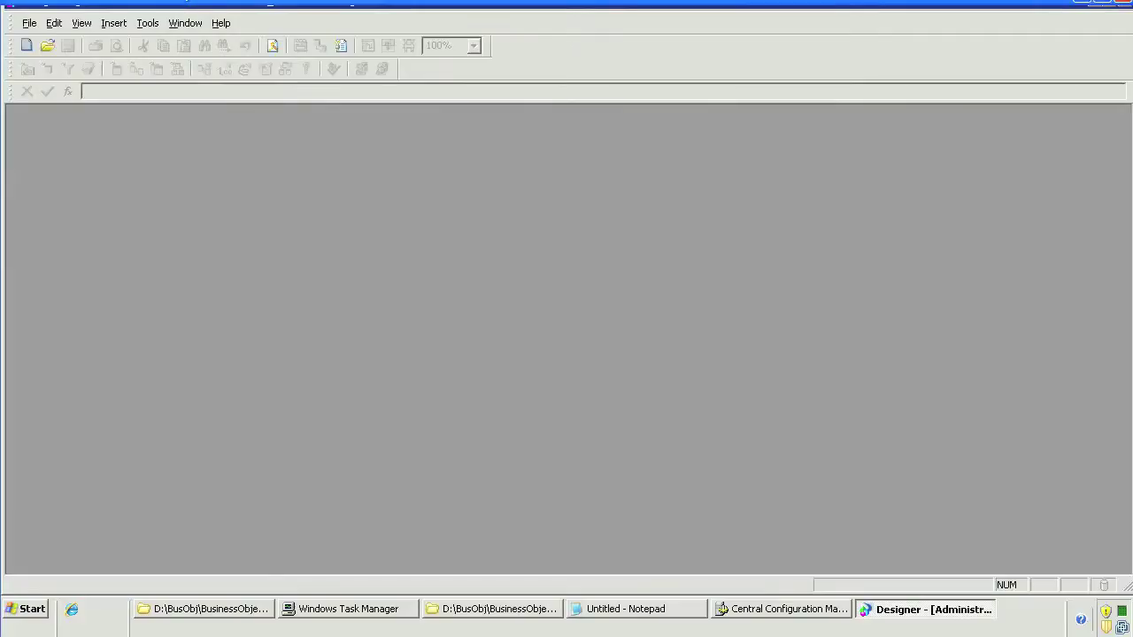
Step: Import the FALCON CLAIMS AND WOS - V2 universe from the repository into Designer
left_click(30, 23)
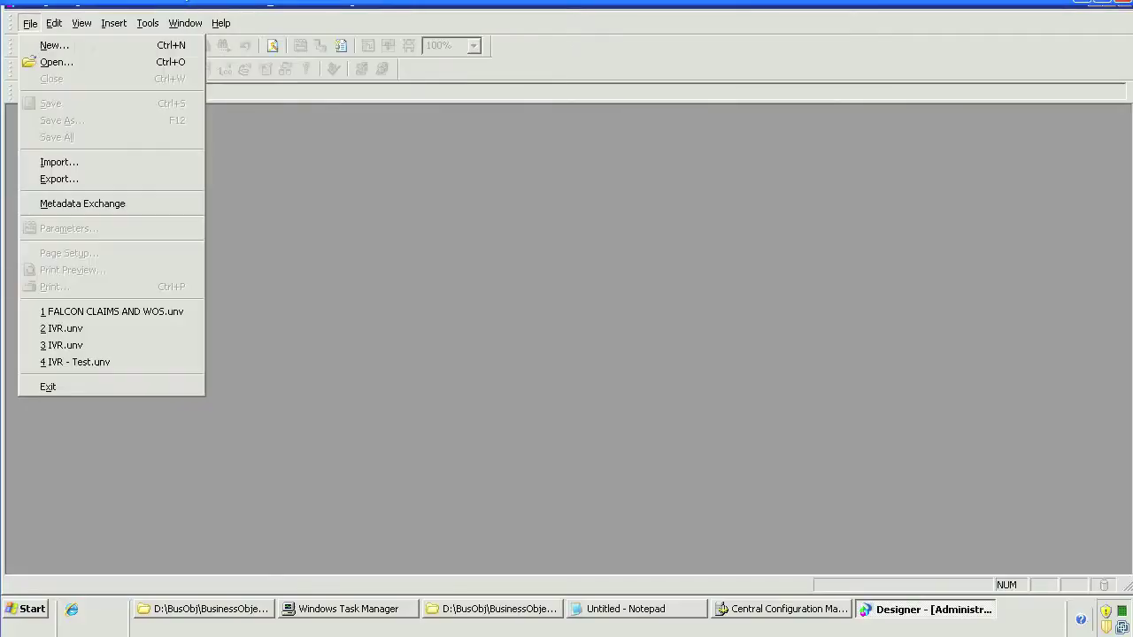
left_click(59, 161)
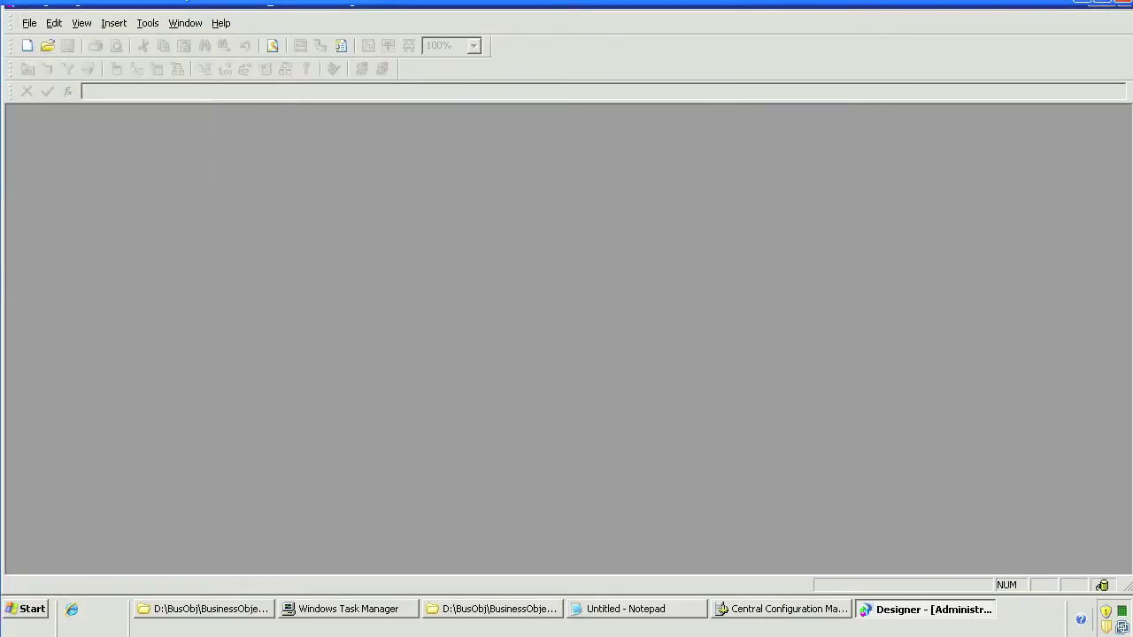
left_click(523, 489)
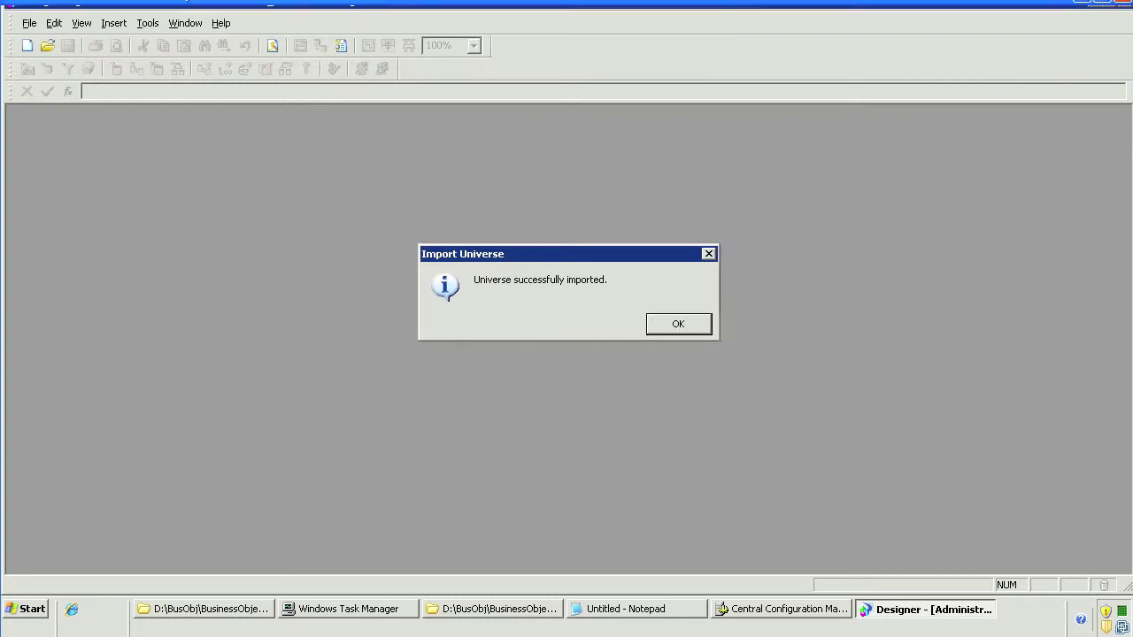
key("Return")
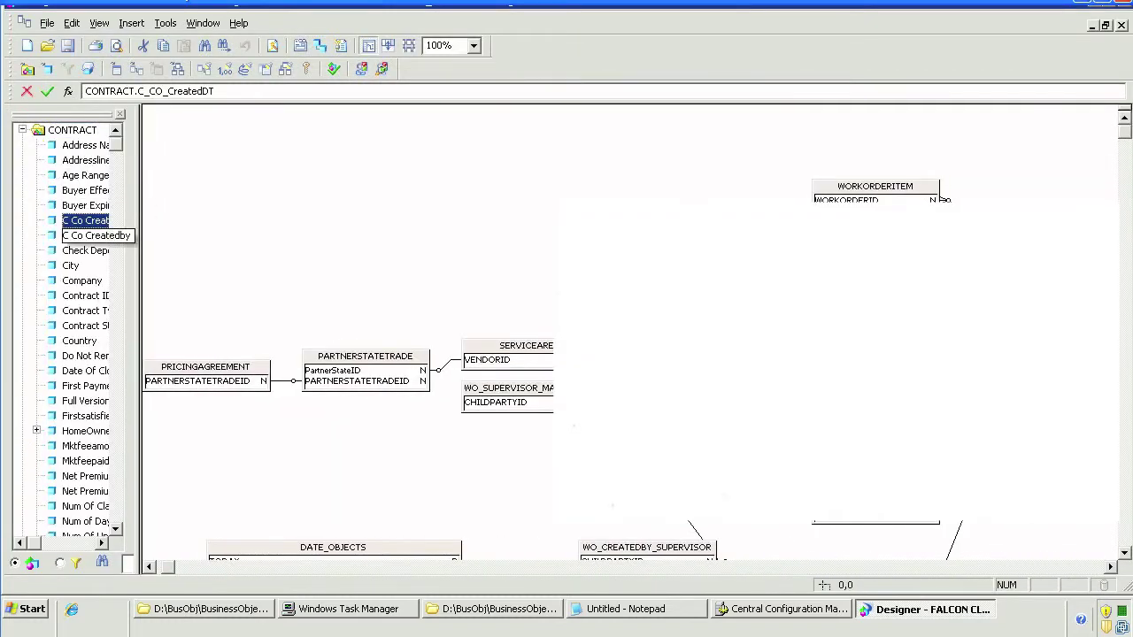
Step: Remove the list of values association from the C Co Createddt object in the CONTRACT class and apply the change
double_click(86, 220)
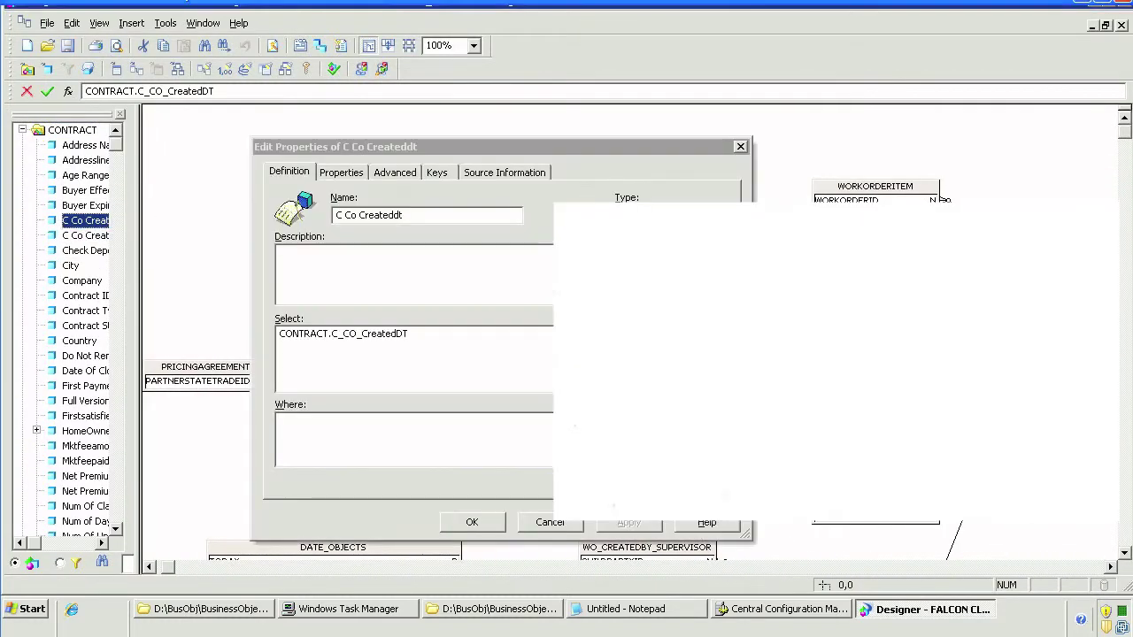
left_click_drag(496, 147, 295, 143)
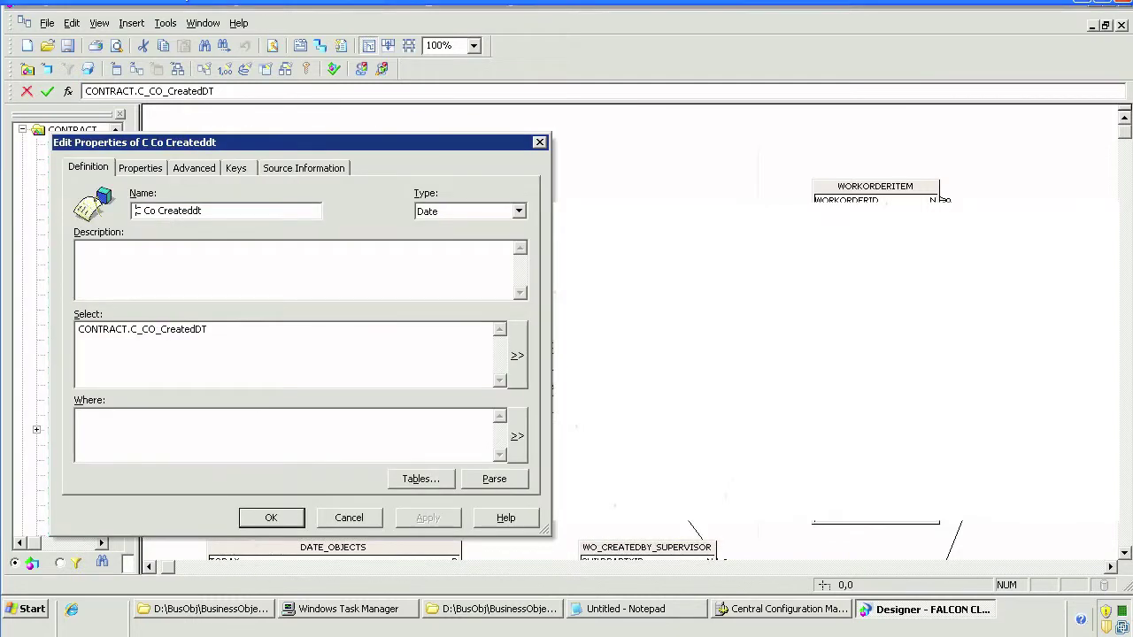
left_click(139, 167)
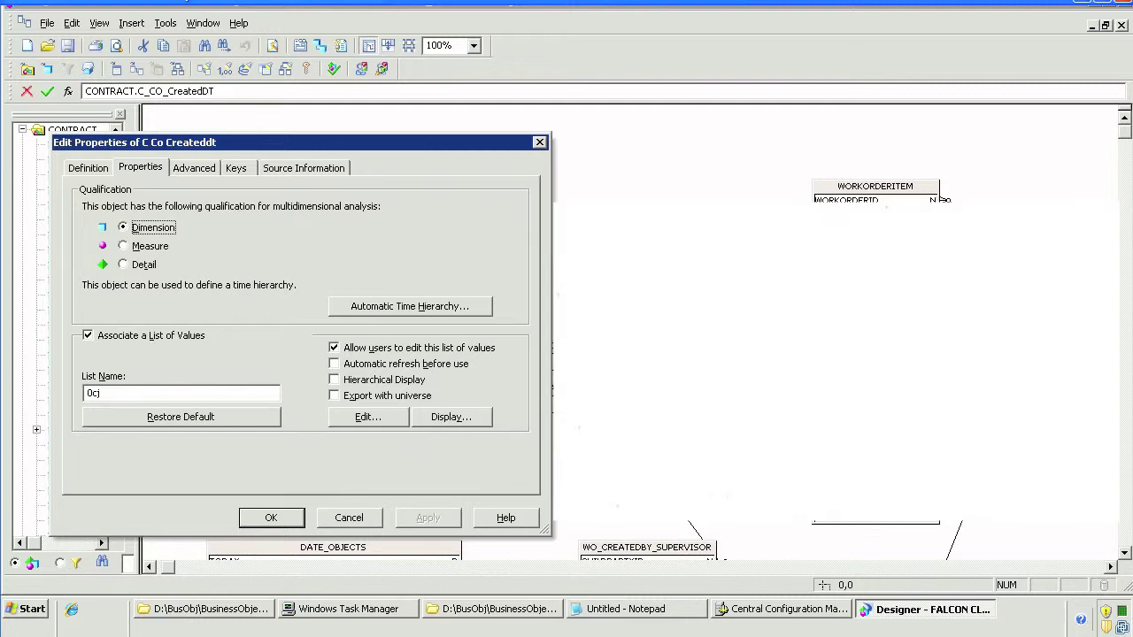
left_click(88, 336)
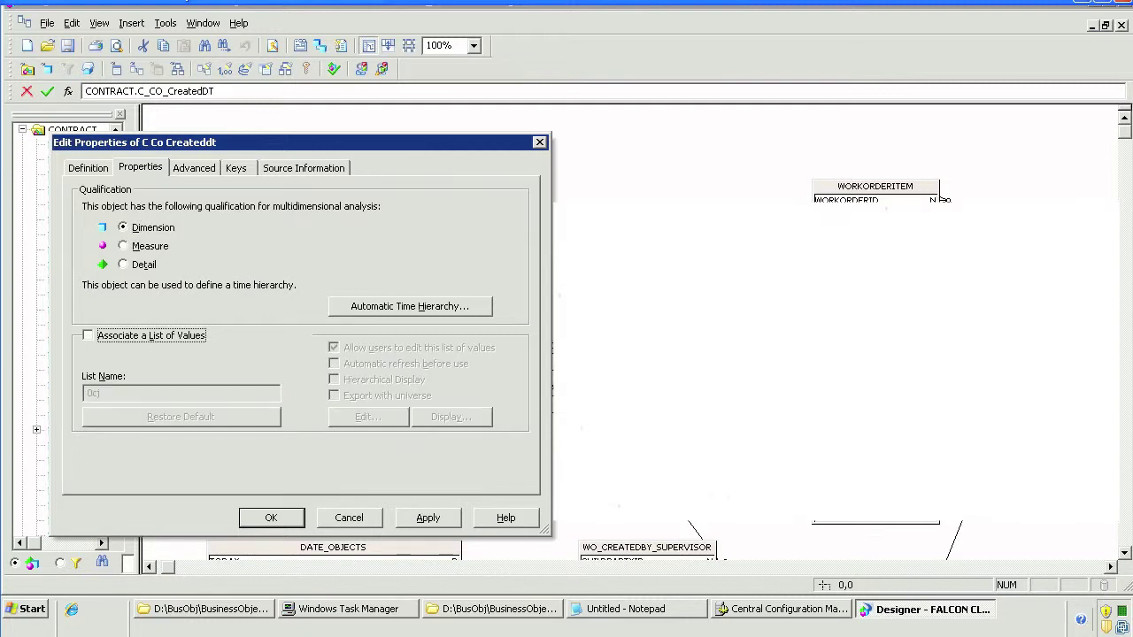
left_click(428, 517)
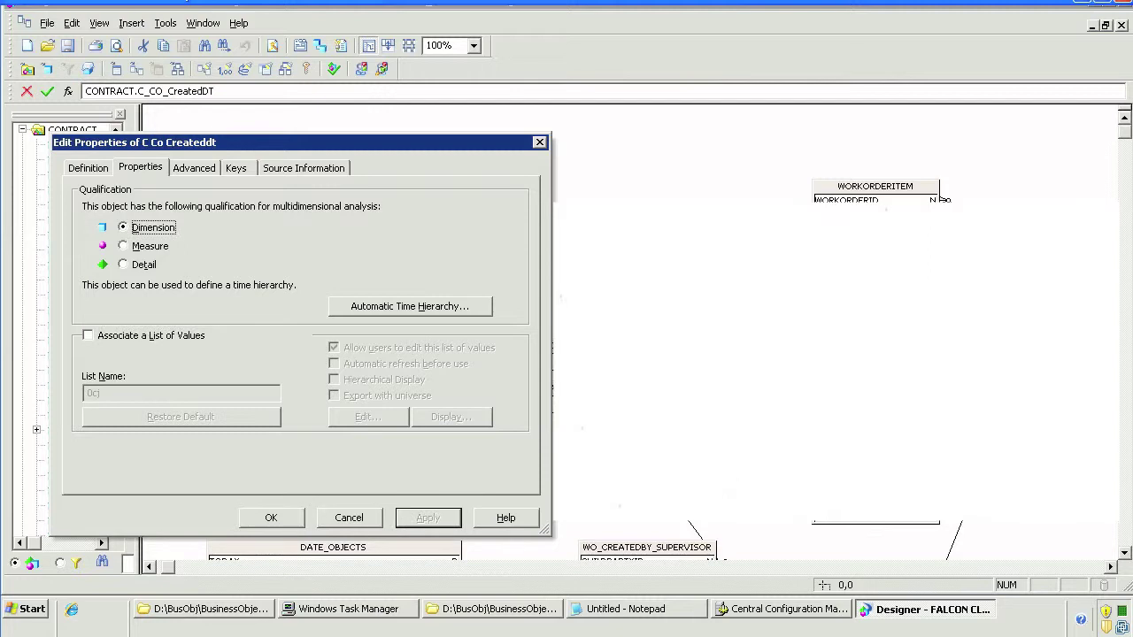
key("Return")
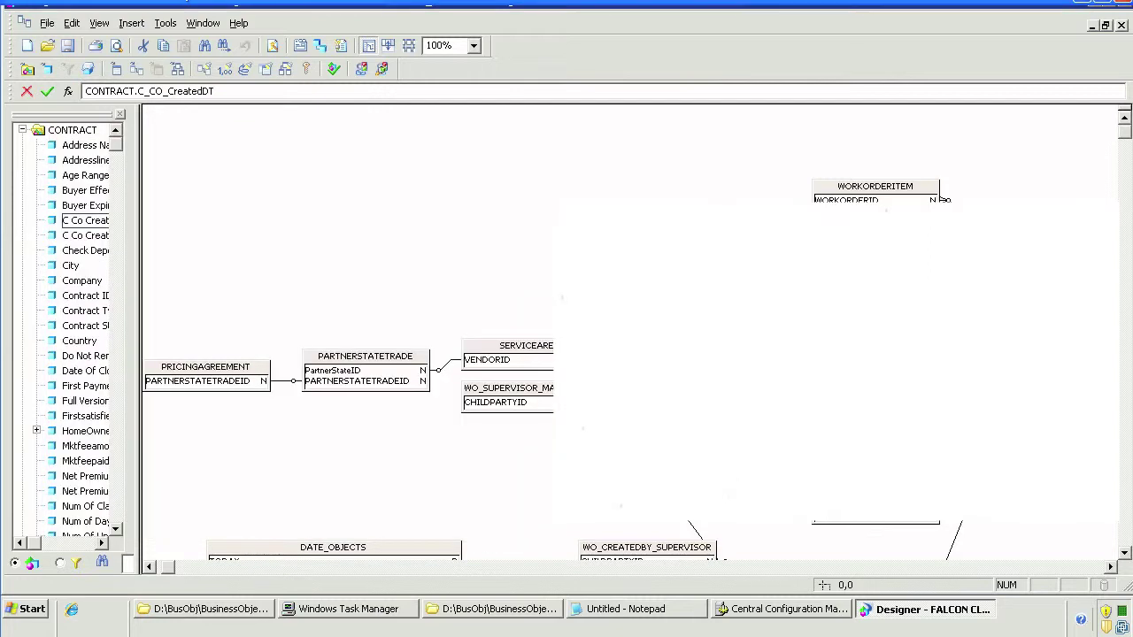
Step: Remove the list of values association from the Invoice Created Date object in the INVOICE class and apply the change
left_click(23, 130)
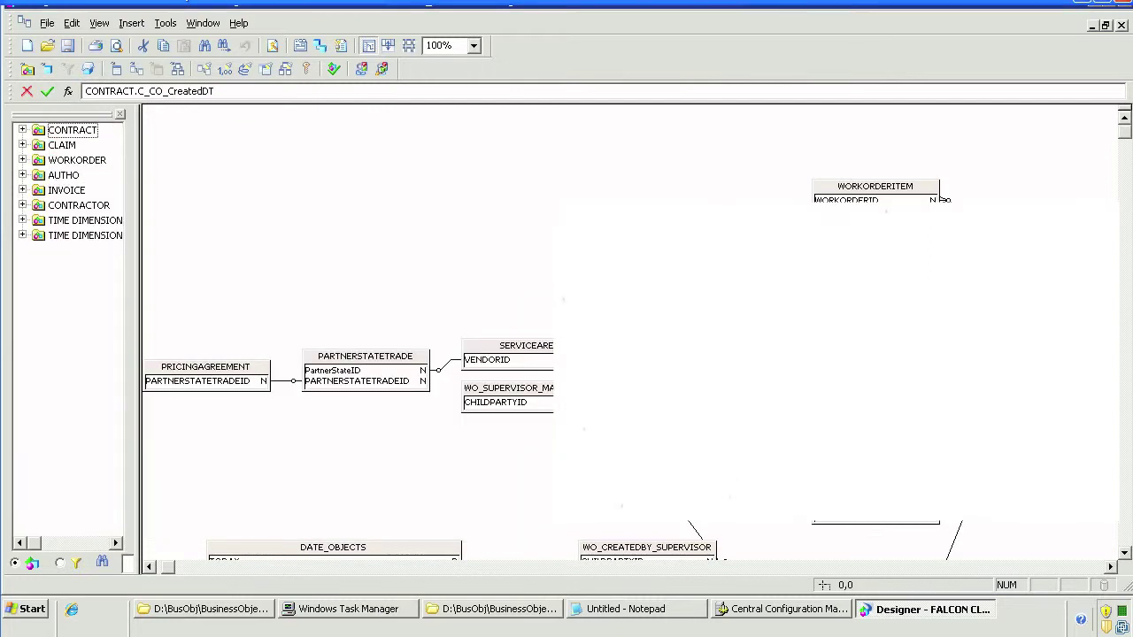
left_click(23, 190)
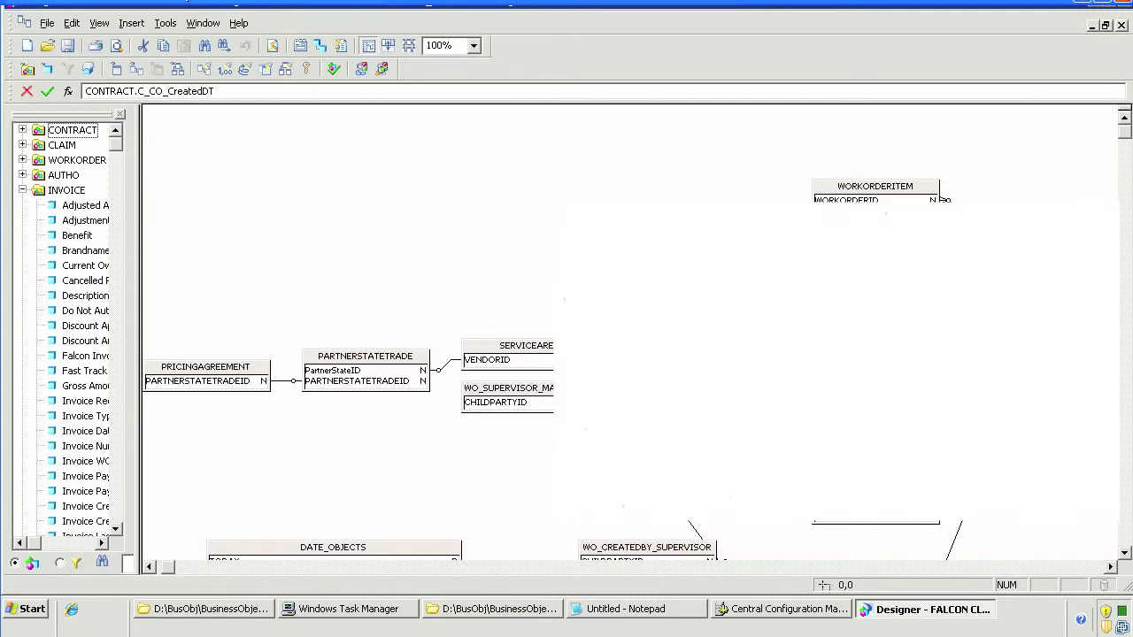
left_click(84, 507)
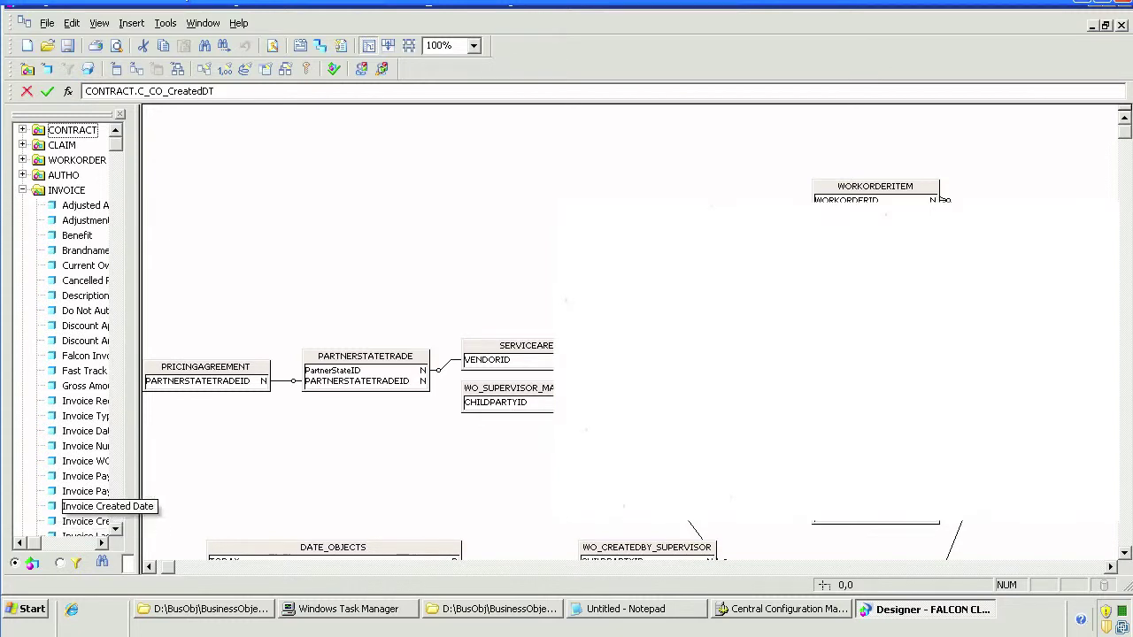
double_click(84, 506)
left_click(141, 168)
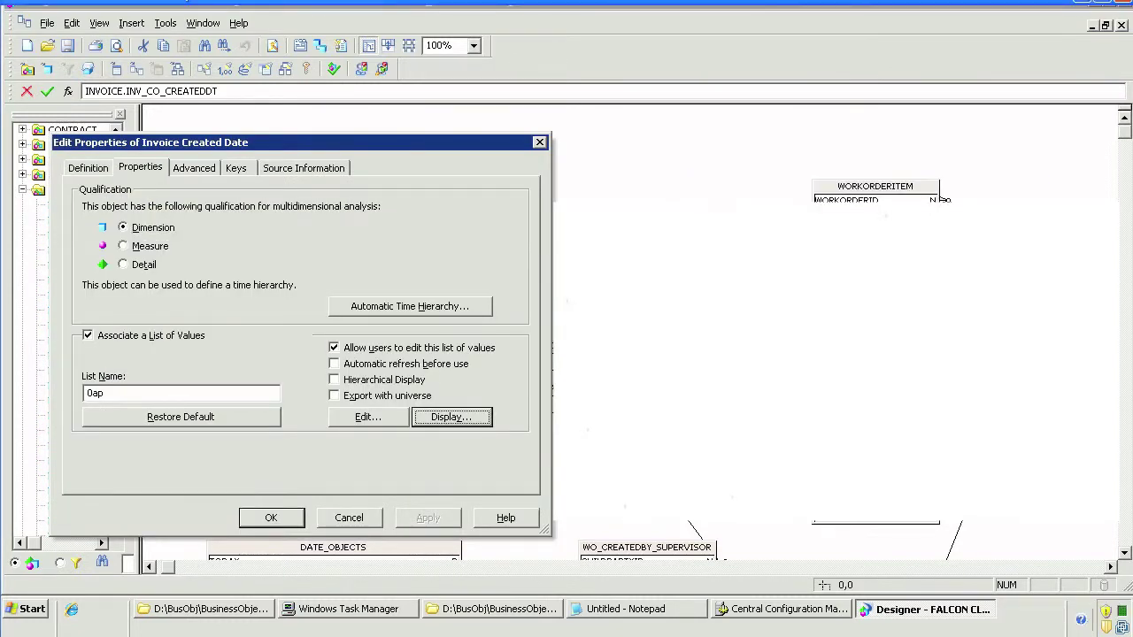
left_click(87, 335)
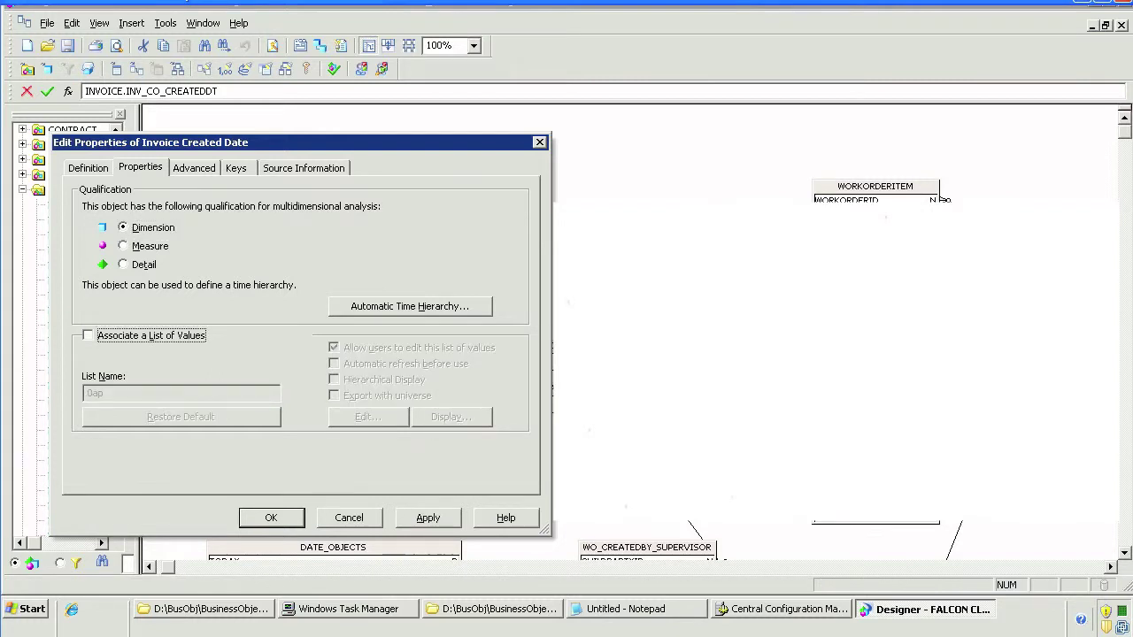
key("alt+a")
key("Return")
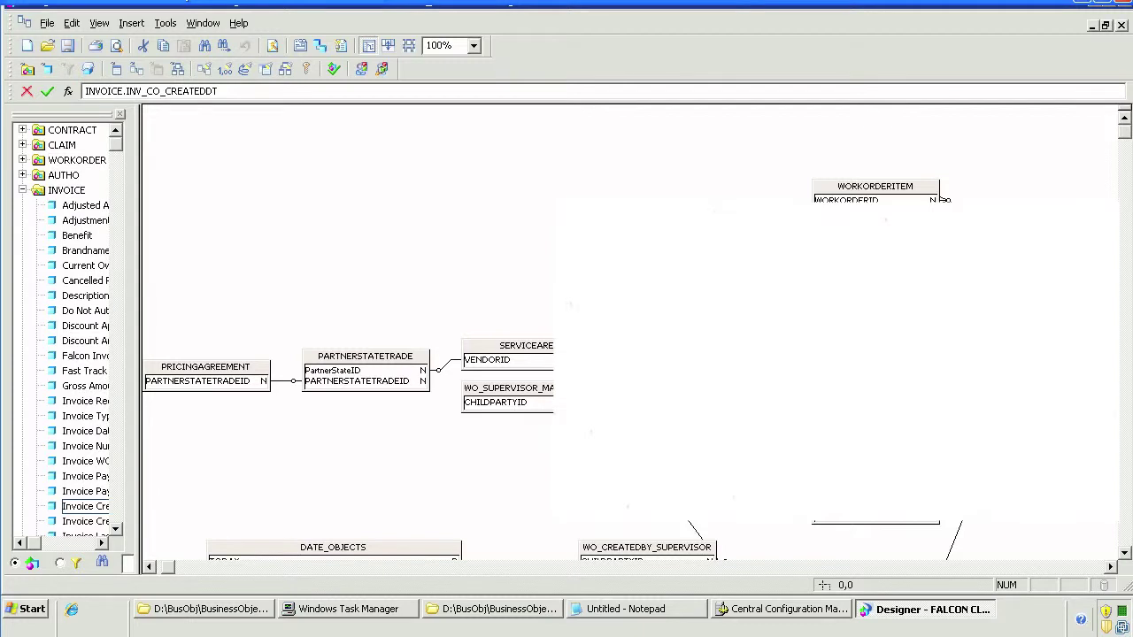
Step: Collapse the INVOICE class and export the edited universe to the repository
left_click(23, 190)
key("alt+f")
key("Down")
key("Down")
key("Down")
key("Down")
key("Down")
key("Down")
key("Down")
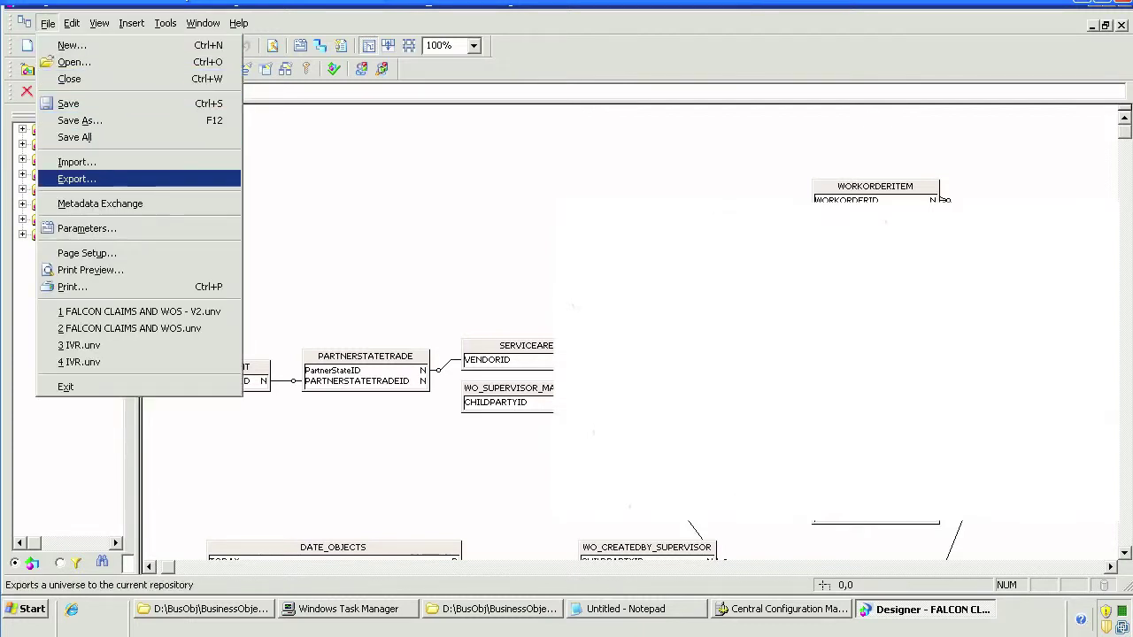
key("Return")
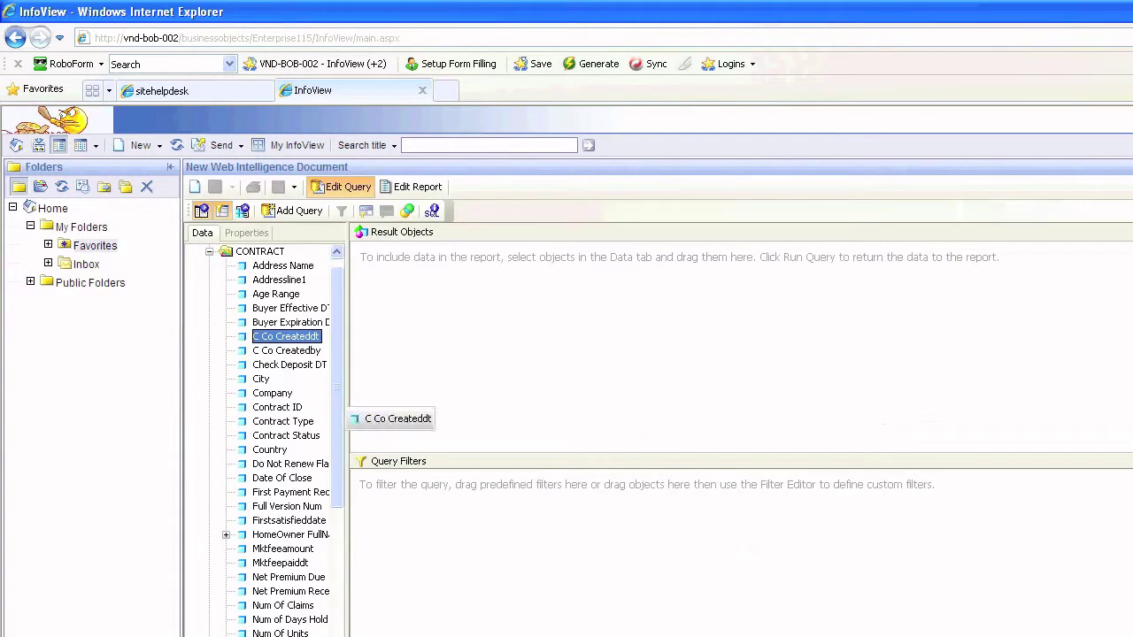
Step: Add C Co Createddt from the CONTRACT class as a query filter and check which value sources its operand offers
left_click_drag(354, 416, 390, 488)
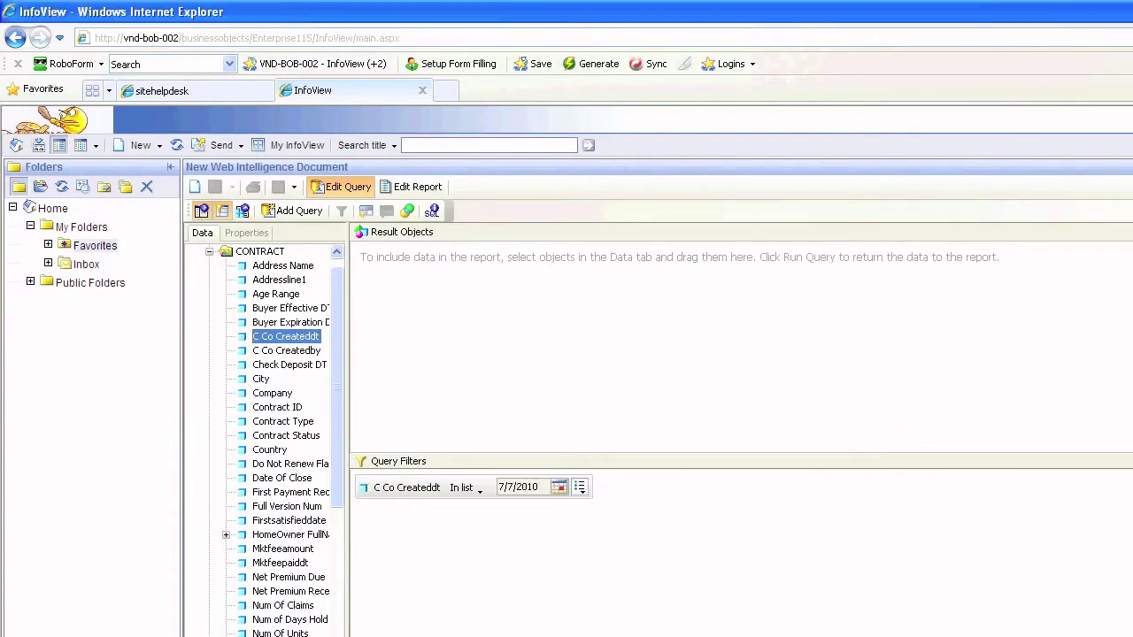
left_click(580, 487)
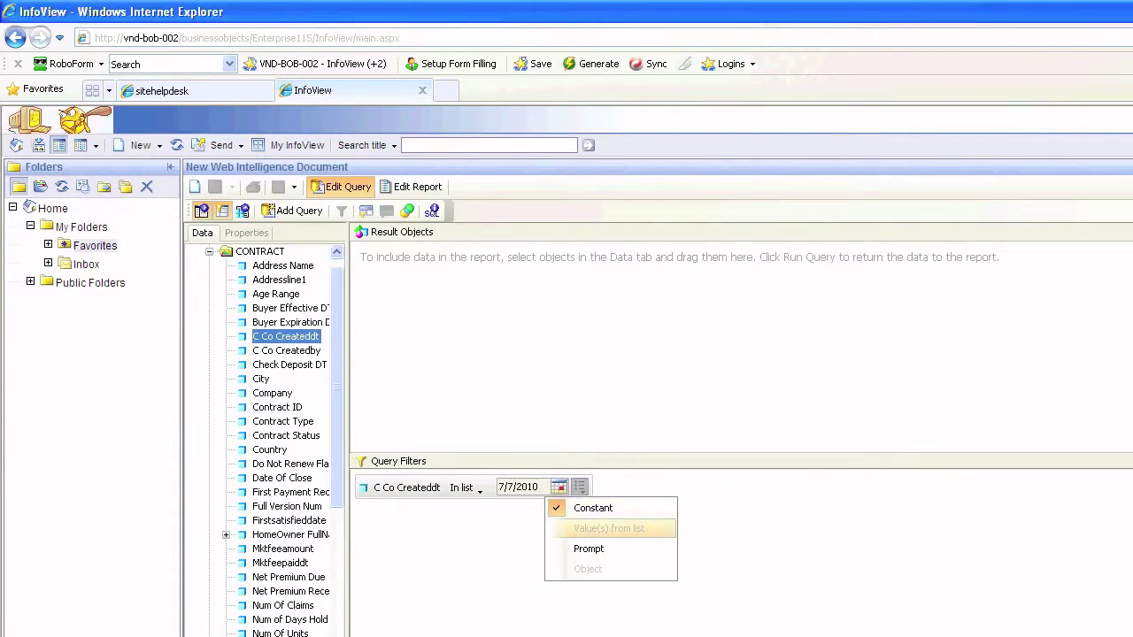
left_click(588, 548)
left_click(579, 486)
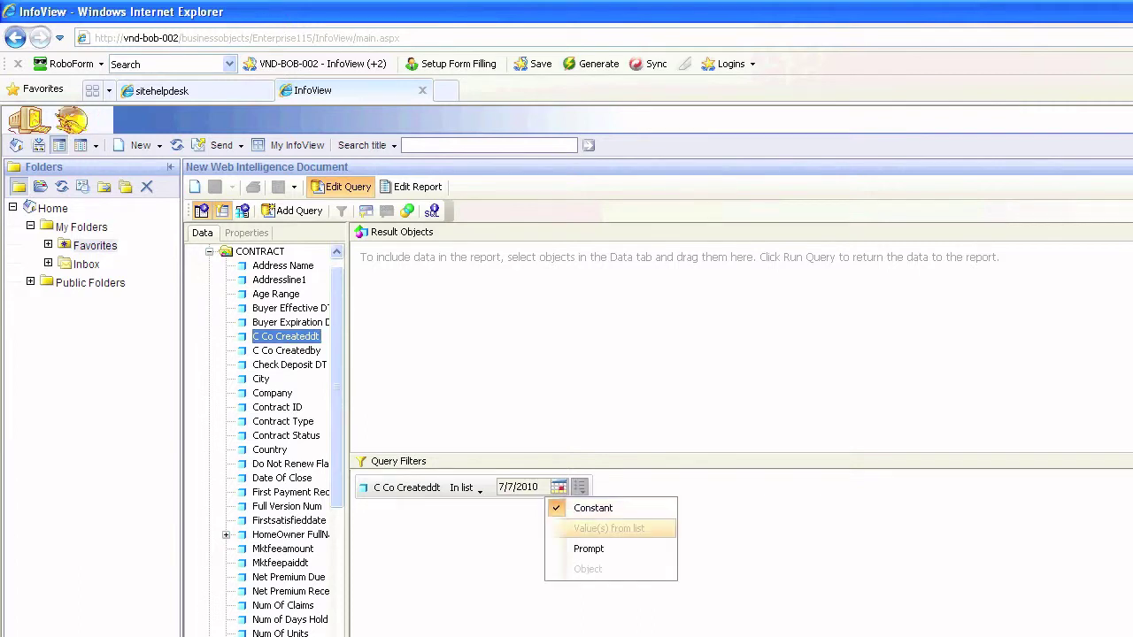
left_click(593, 529)
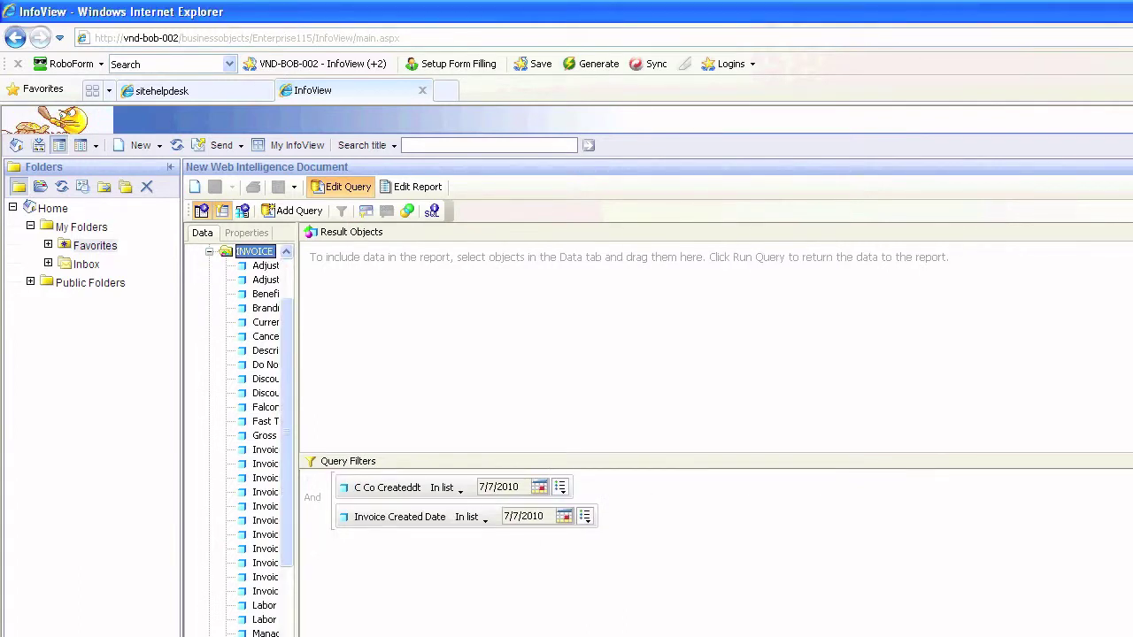
Step: Check which value sources the Invoice Created Date filter's operand offers, and recheck those of the C Co Createddt filter
left_click(585, 516)
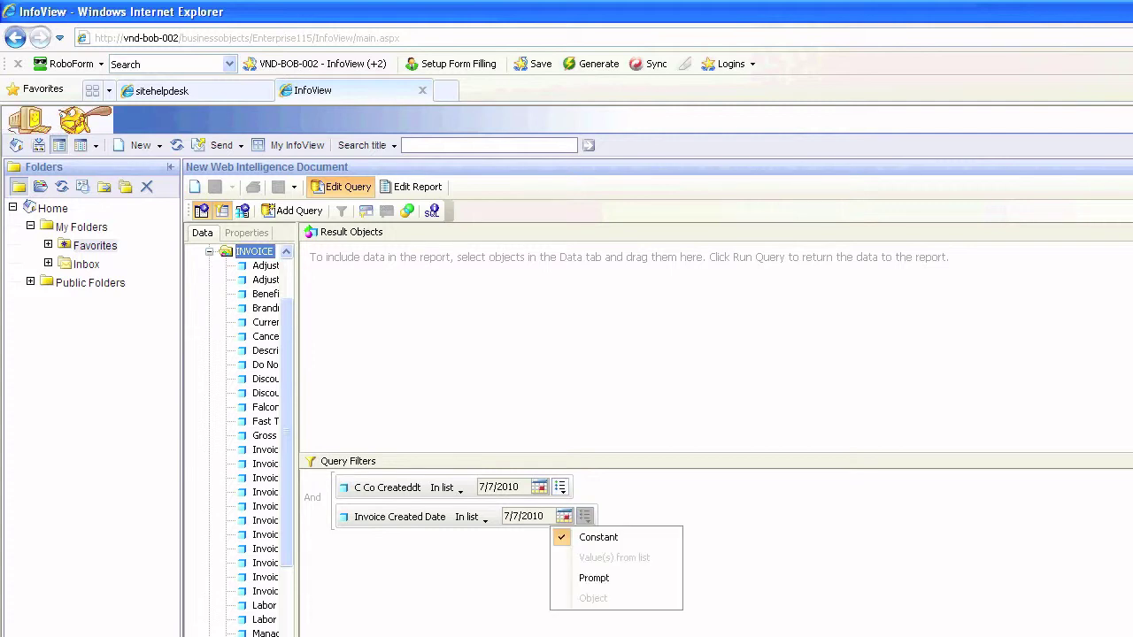
key("Escape")
left_click(585, 515)
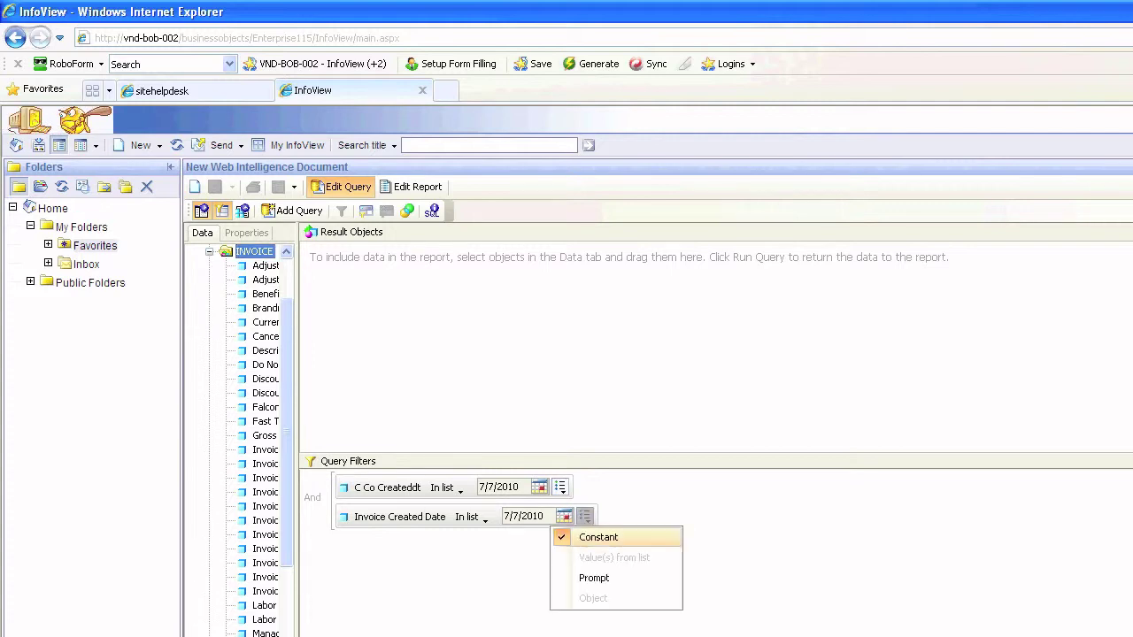
key("Escape")
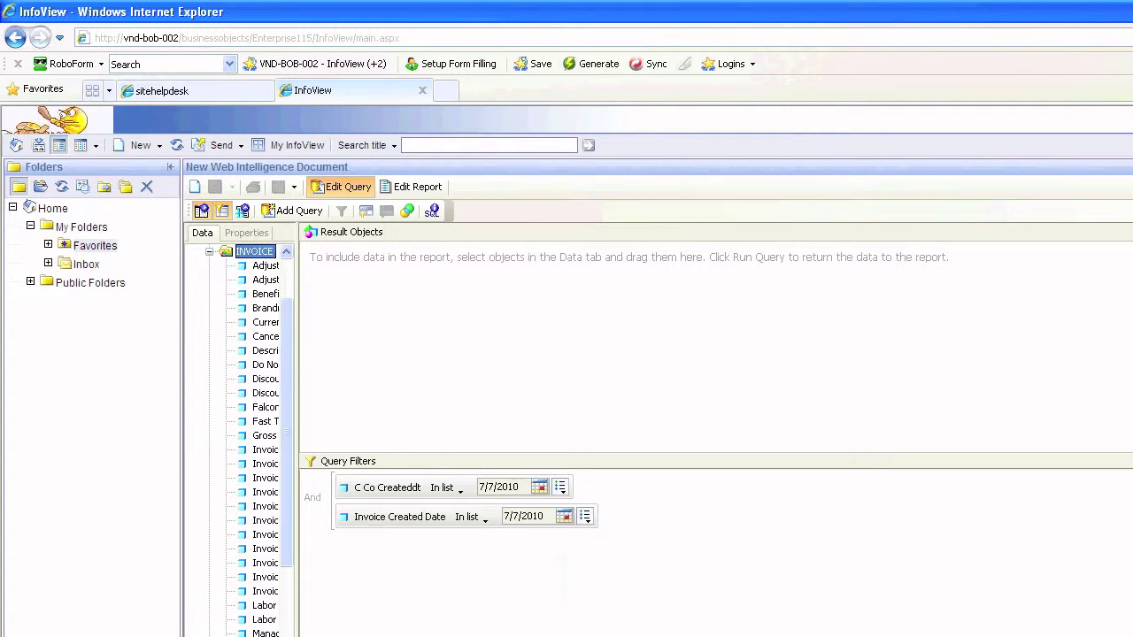
left_click(560, 488)
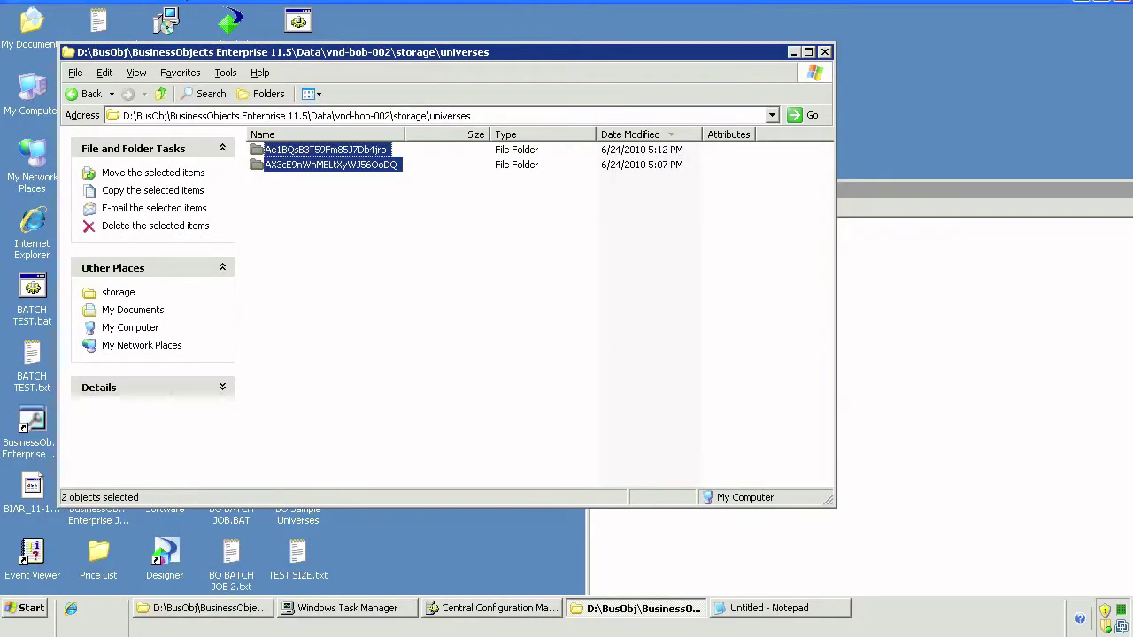
Step: Switch to the storage\universes folder in Windows Explorer and send both universe cache folders to the Recycle Bin
right_click(300, 166)
left_click(372, 306)
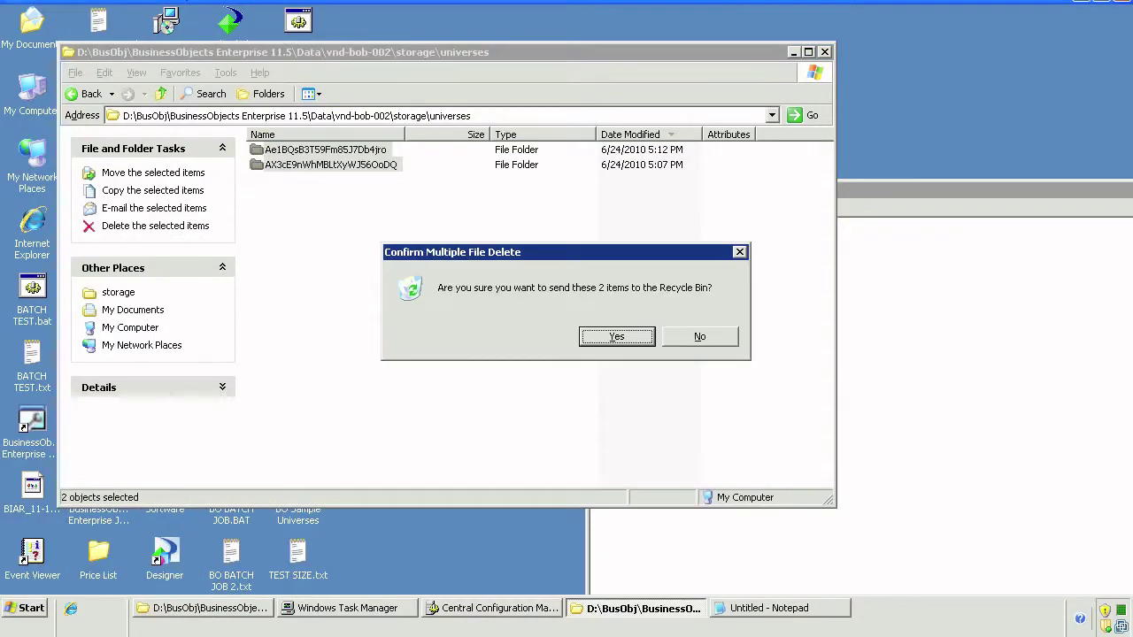
key("Return")
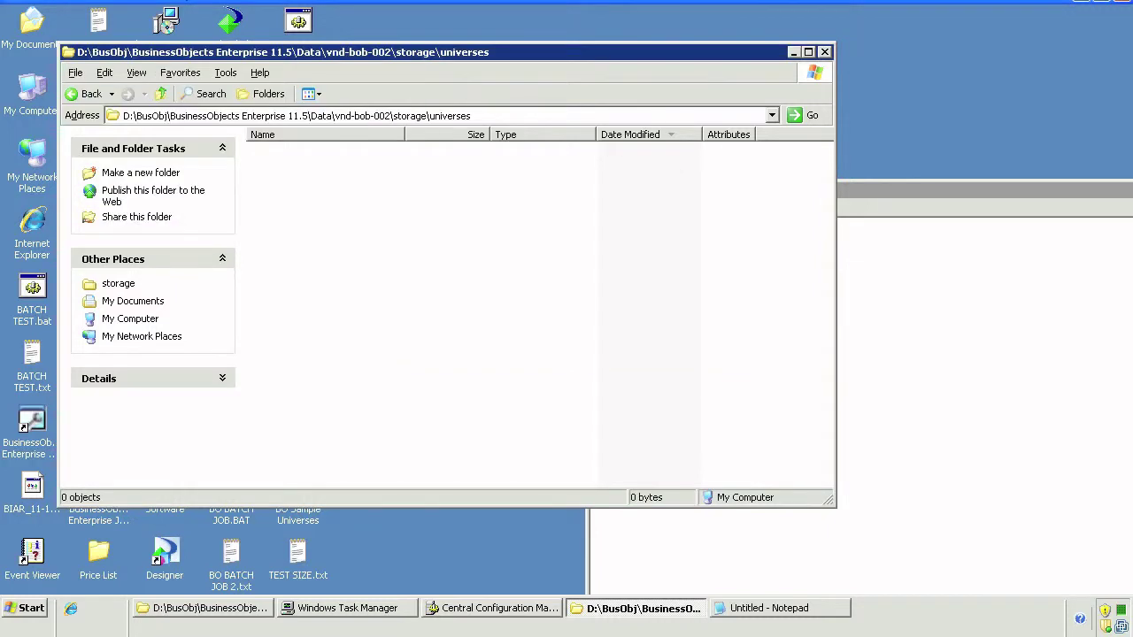